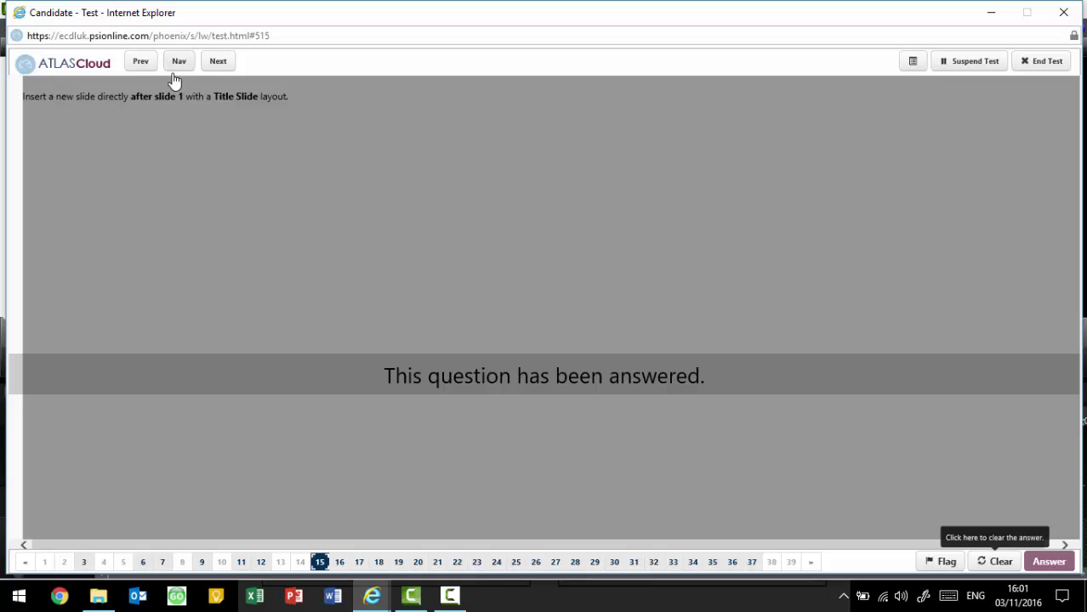
Step: Clear the answer to question 15 and insert a new slide with the Title Slide layout directly after slide 1
click(1000, 564)
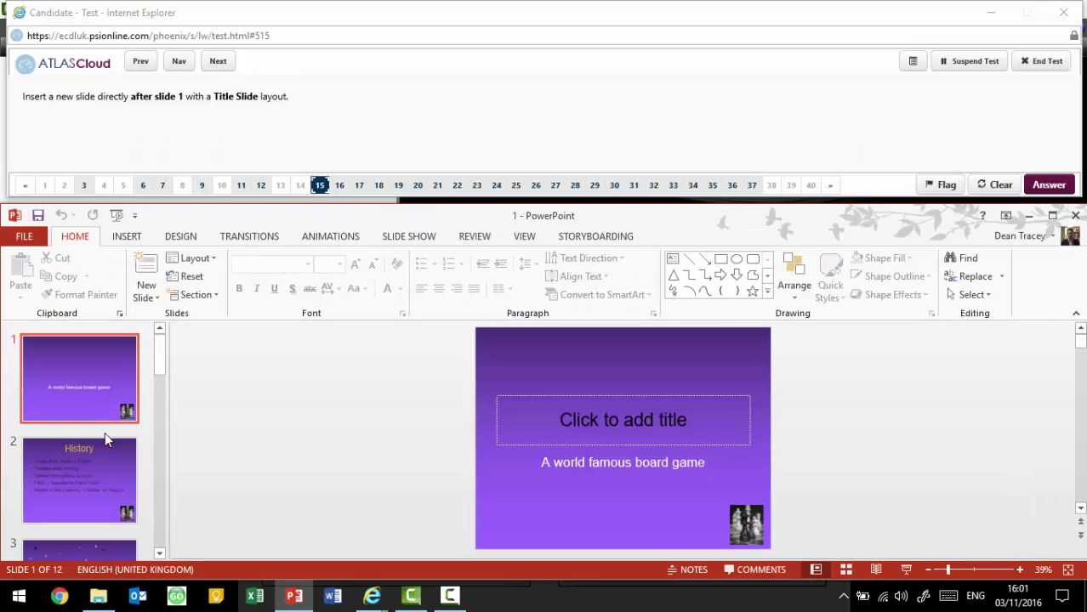
right_click(105, 431)
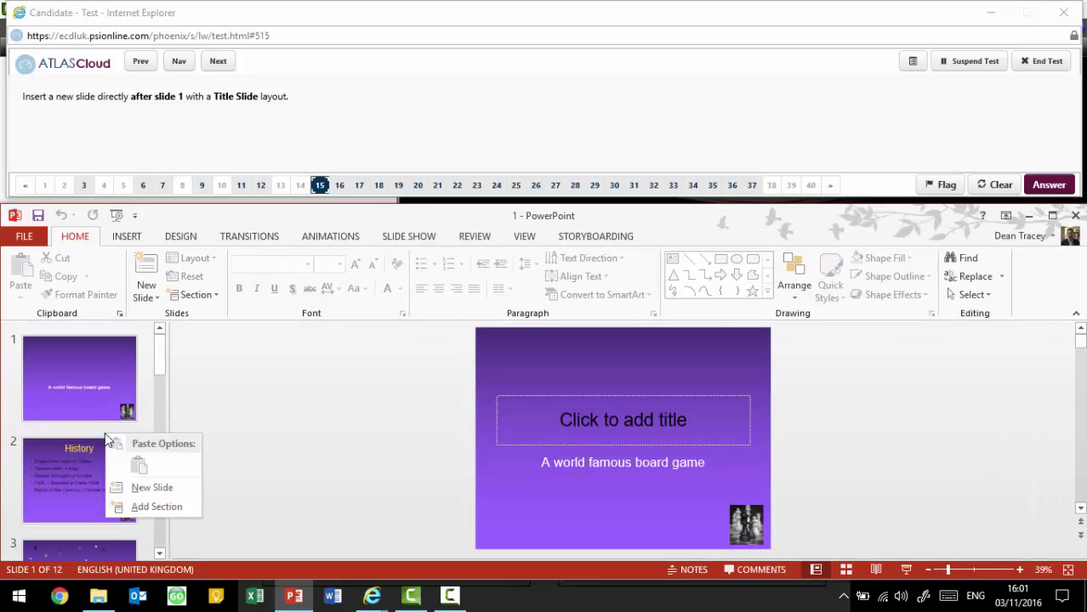
click(150, 486)
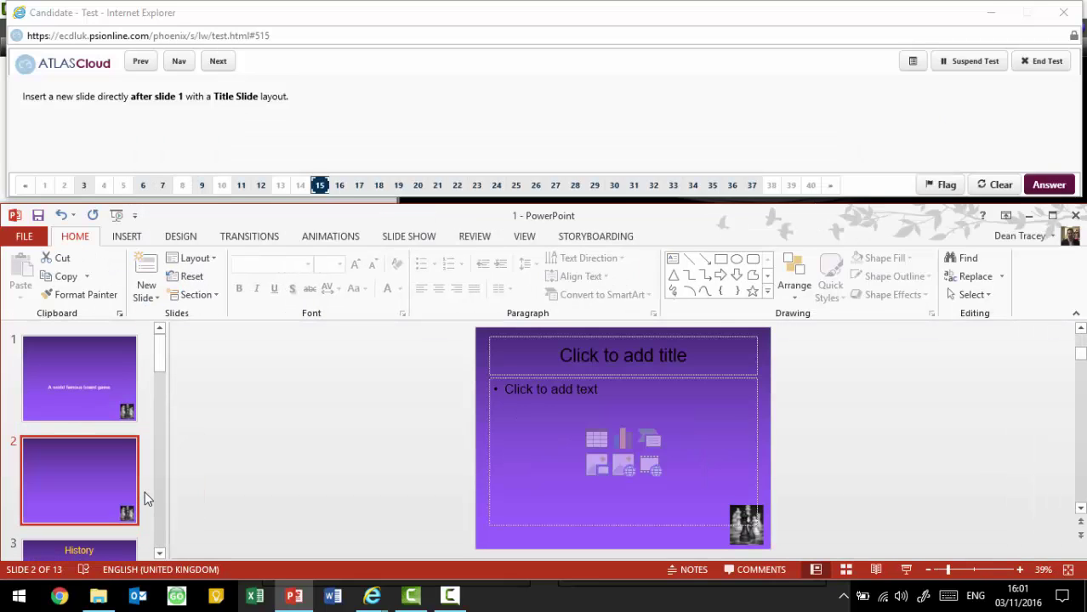
click(193, 258)
click(187, 331)
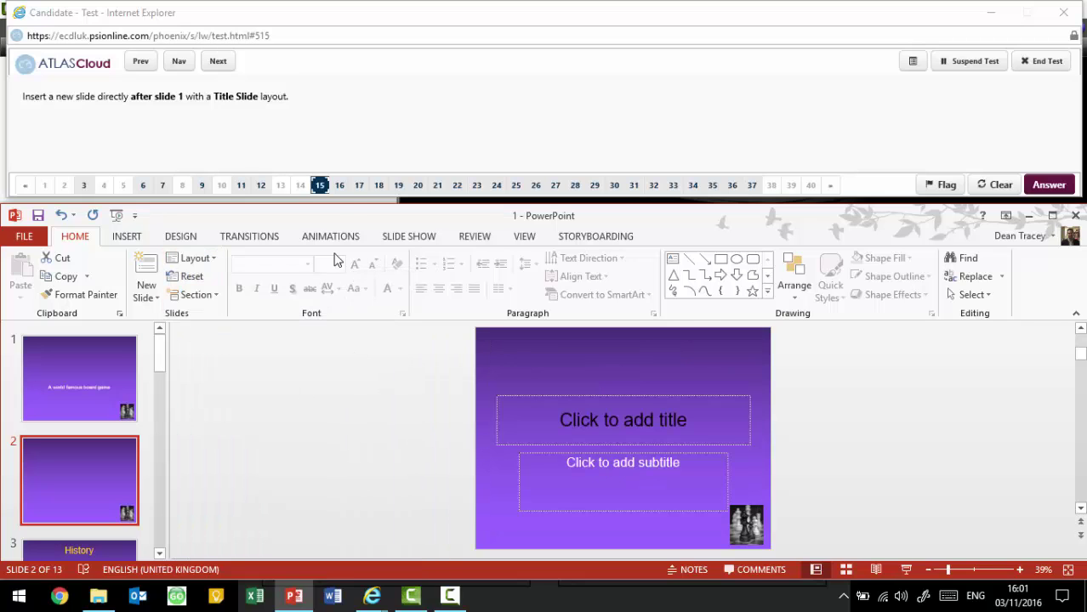
Step: Read through the tasks of questions 16 and 17, continuing to question 18
click(340, 186)
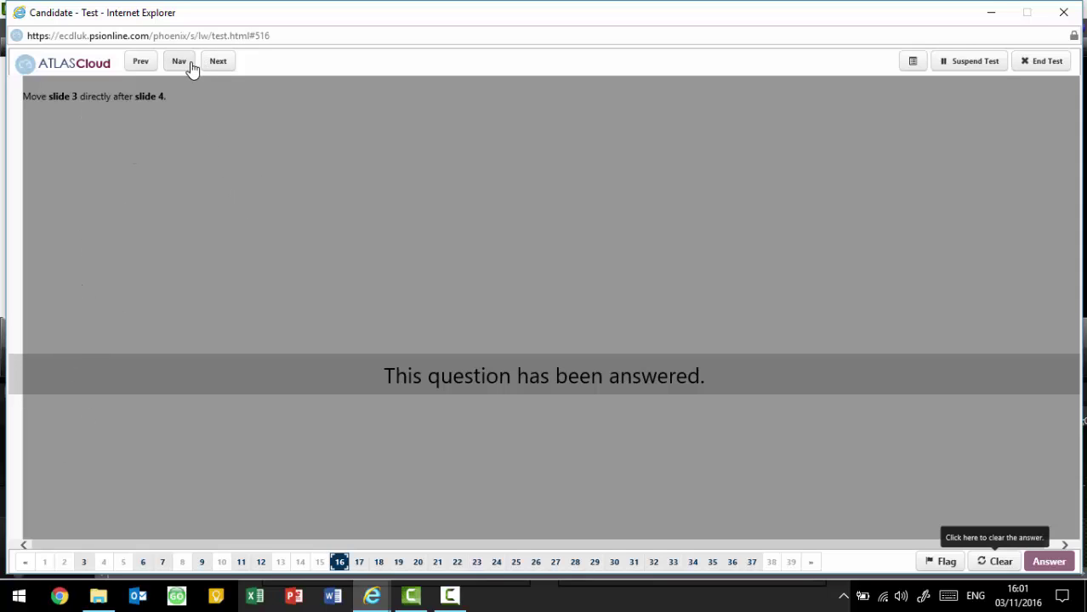
click(359, 562)
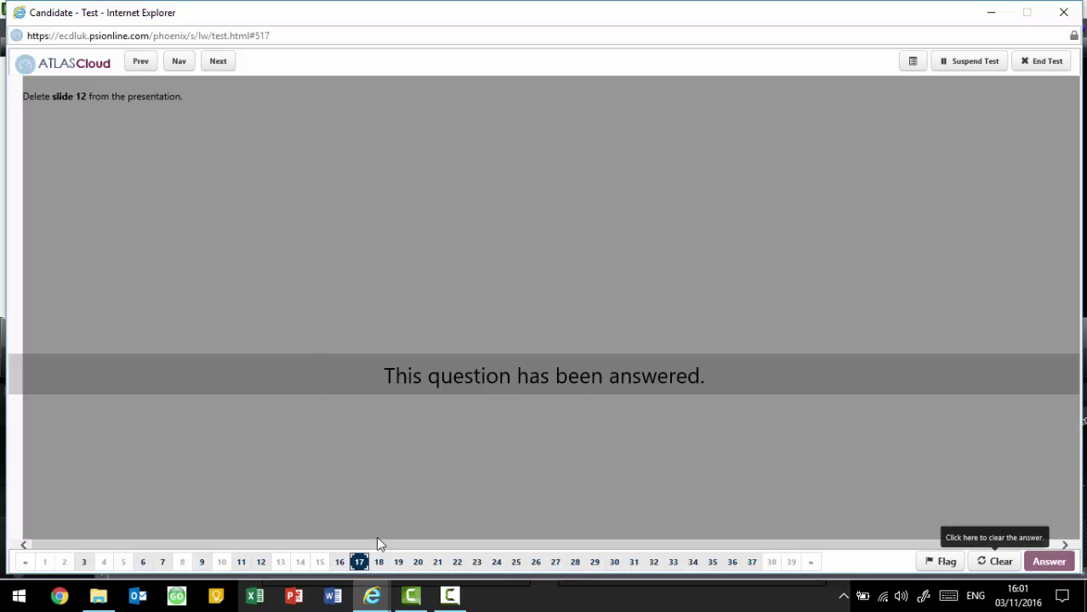
click(379, 562)
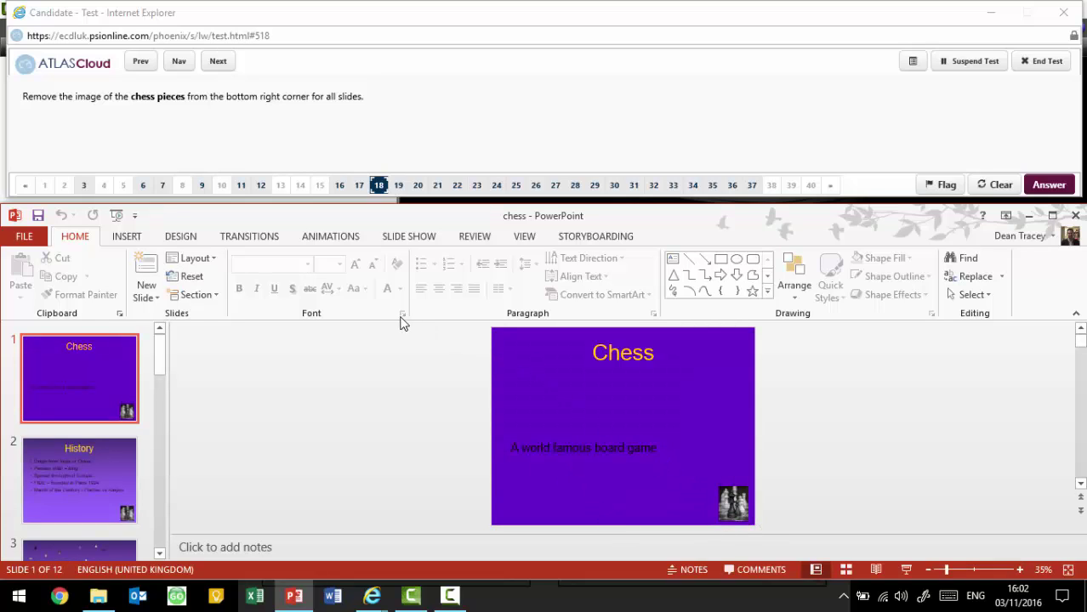
Step: Delete the chess pieces image from the main slide master so it is removed for all slides, and close the master view
click(531, 238)
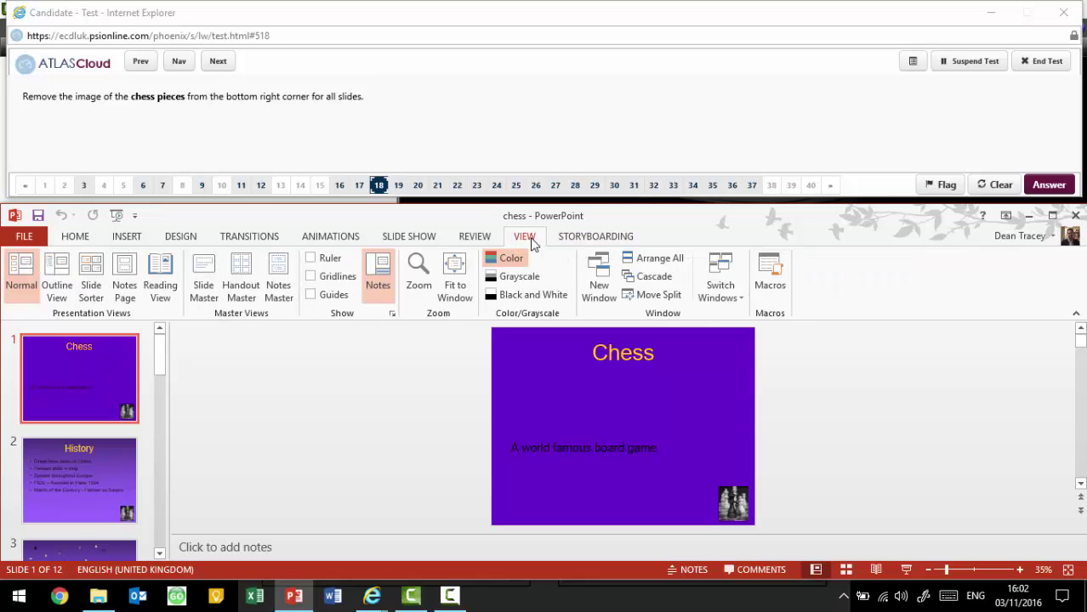
click(215, 281)
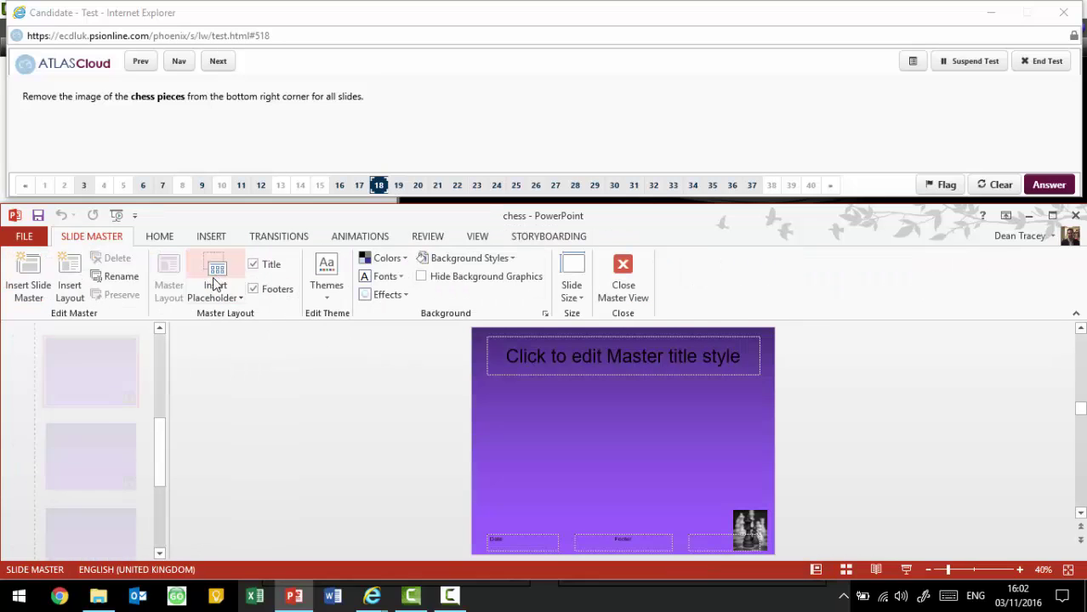
scroll(128, 433, down, 3)
scroll(128, 433, up, 5)
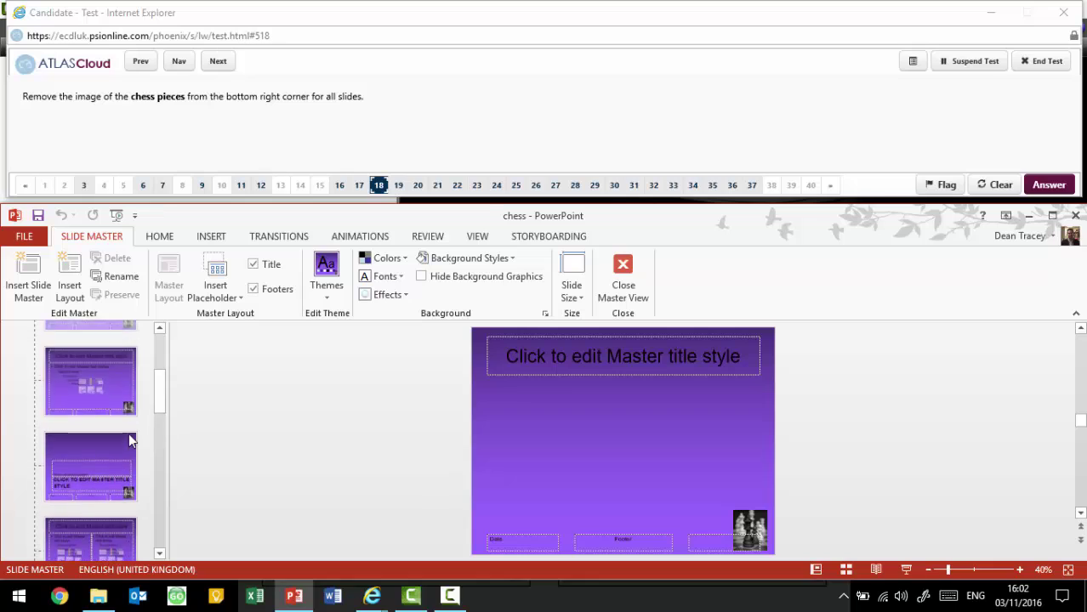
click(123, 406)
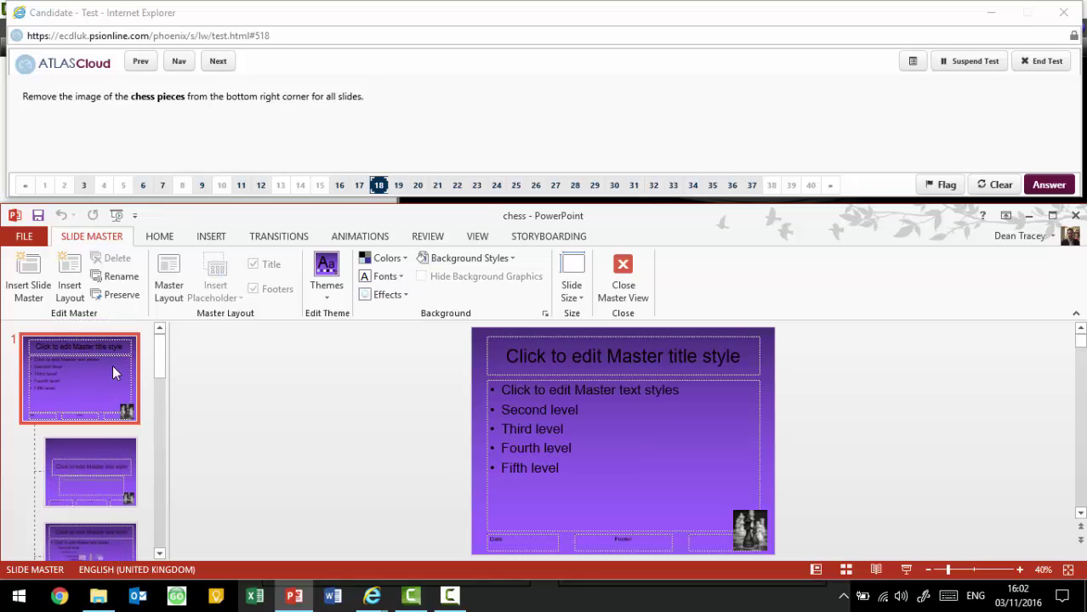
click(757, 536)
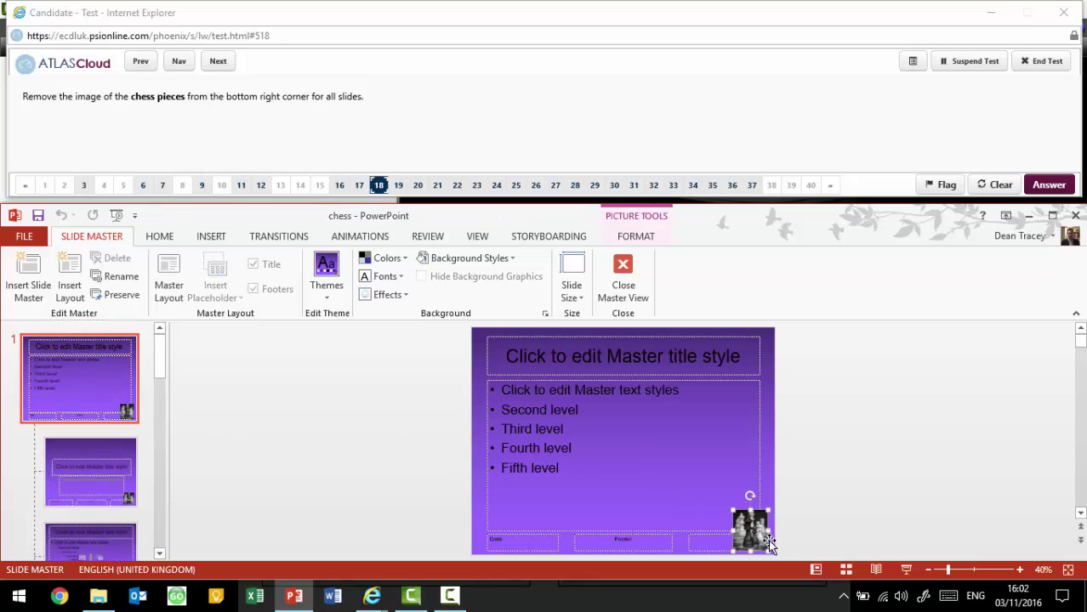
key(Delete)
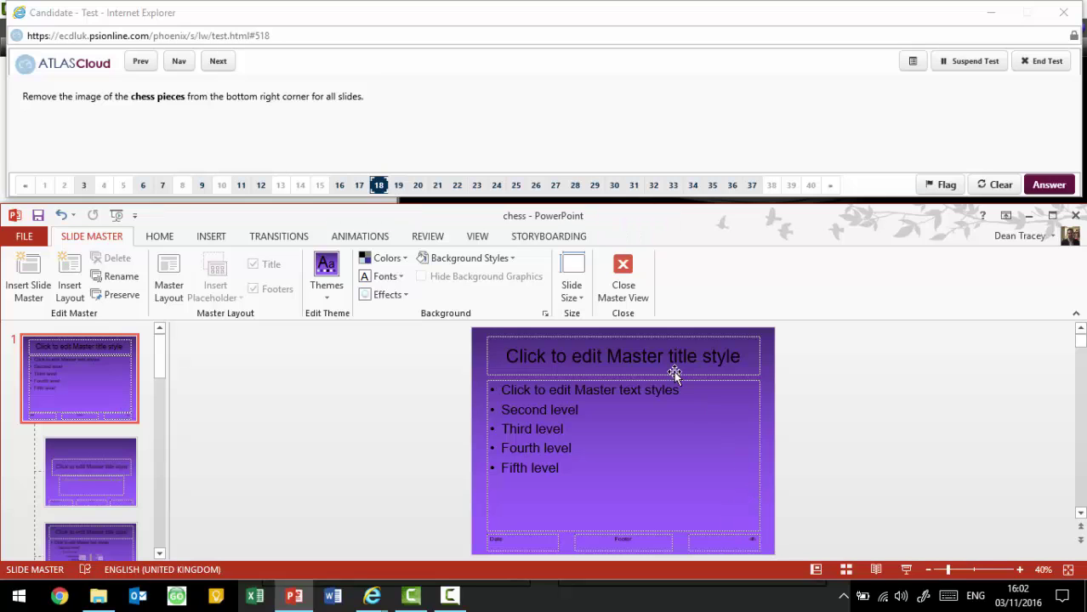
click(631, 291)
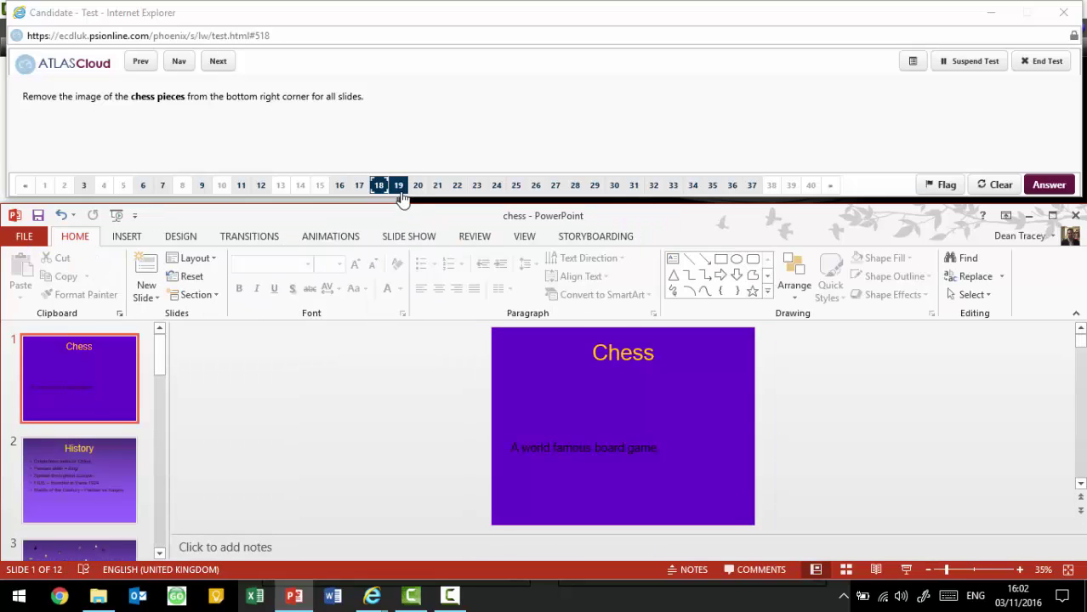
Step: Clear the answer to question 19 and apply the footer text "Chess" to all slides
click(399, 185)
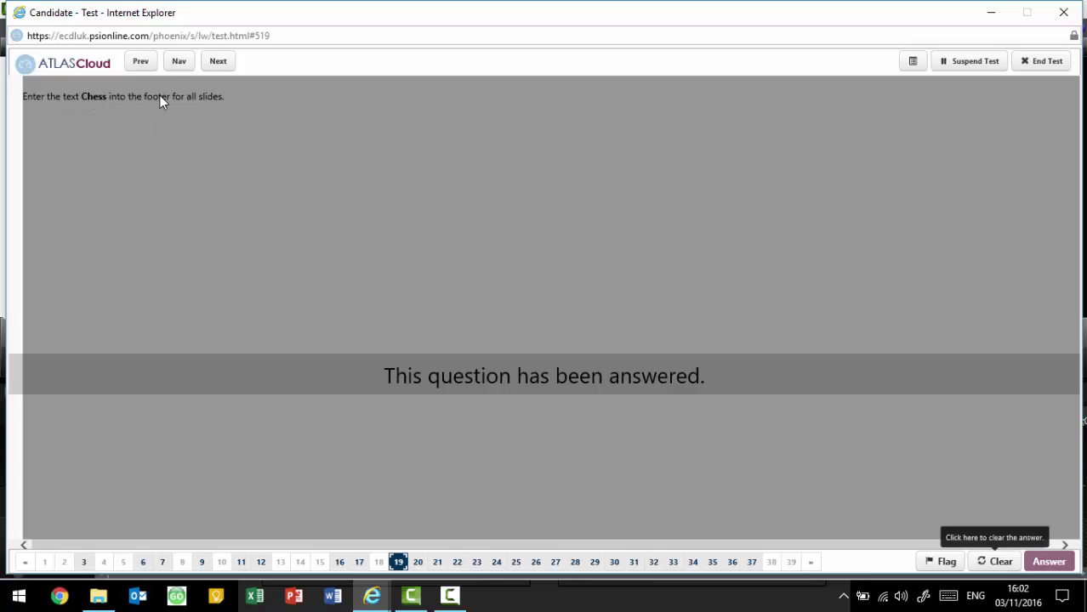
click(1002, 563)
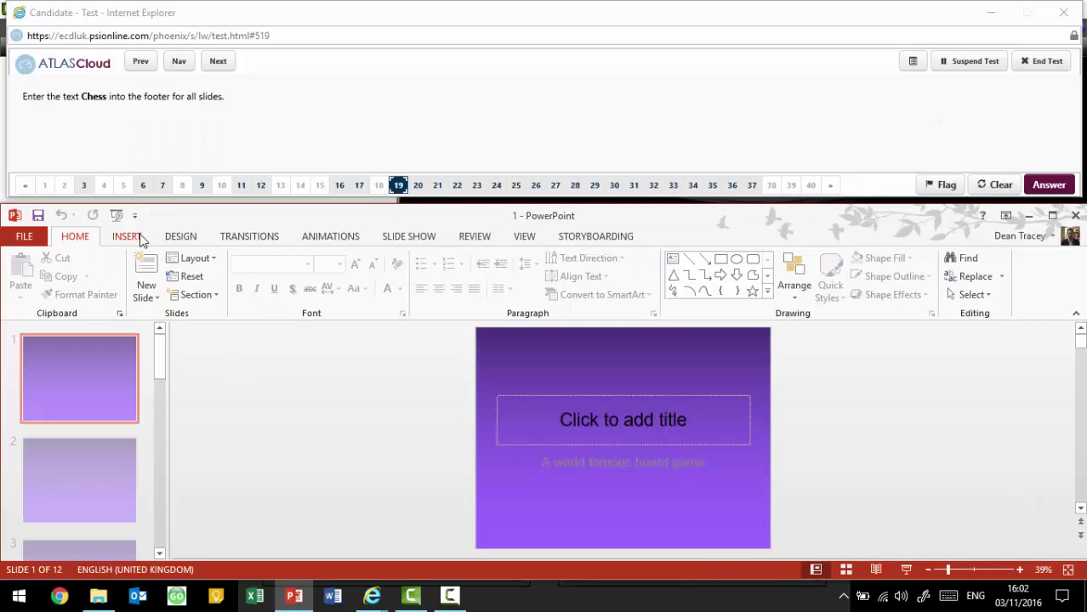
click(129, 237)
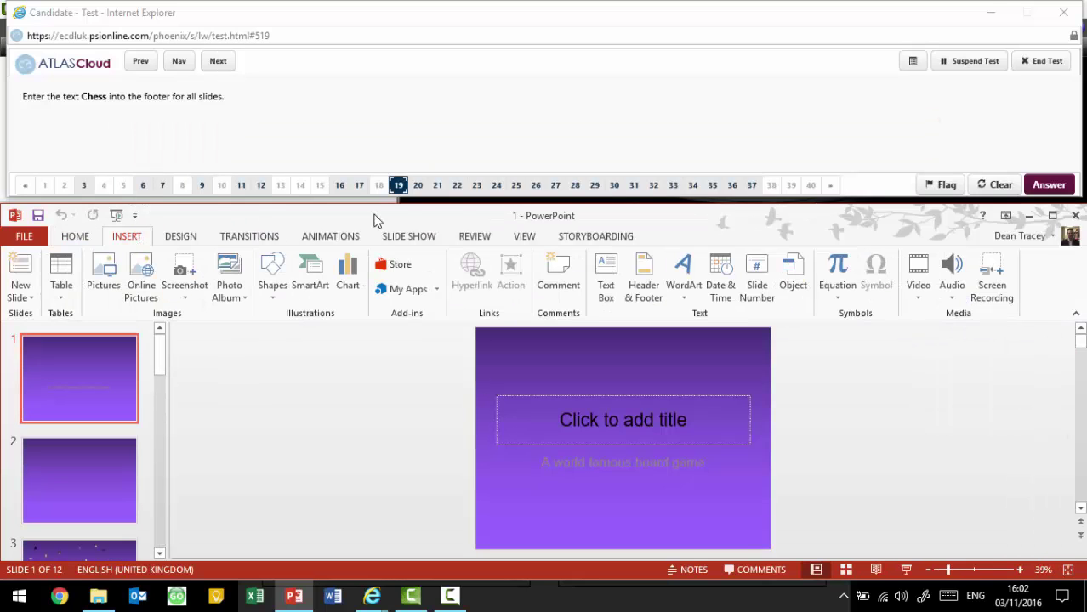
click(644, 285)
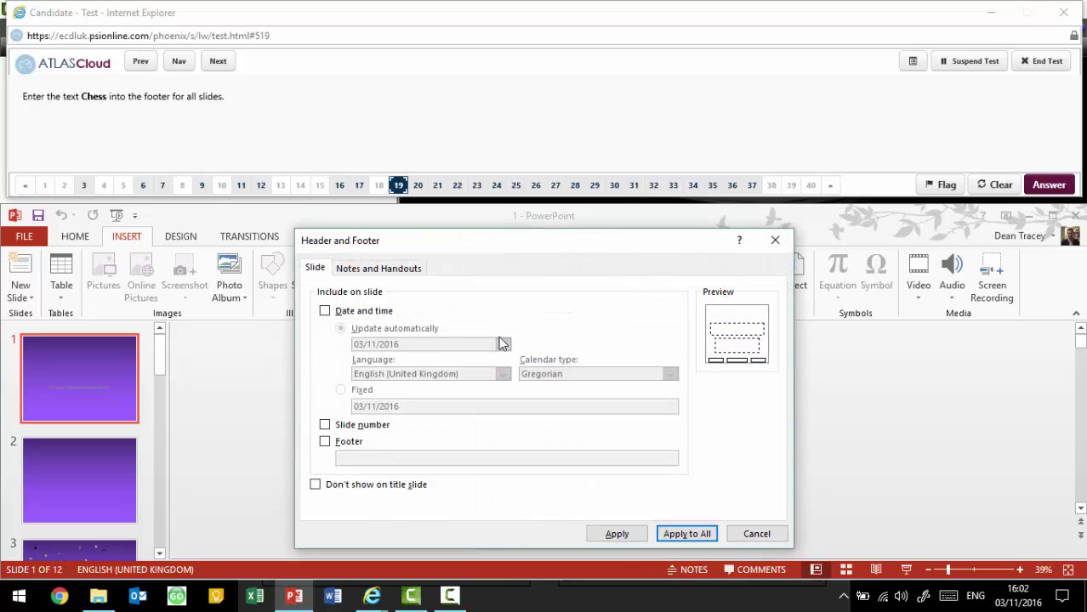
click(344, 442)
click(364, 458)
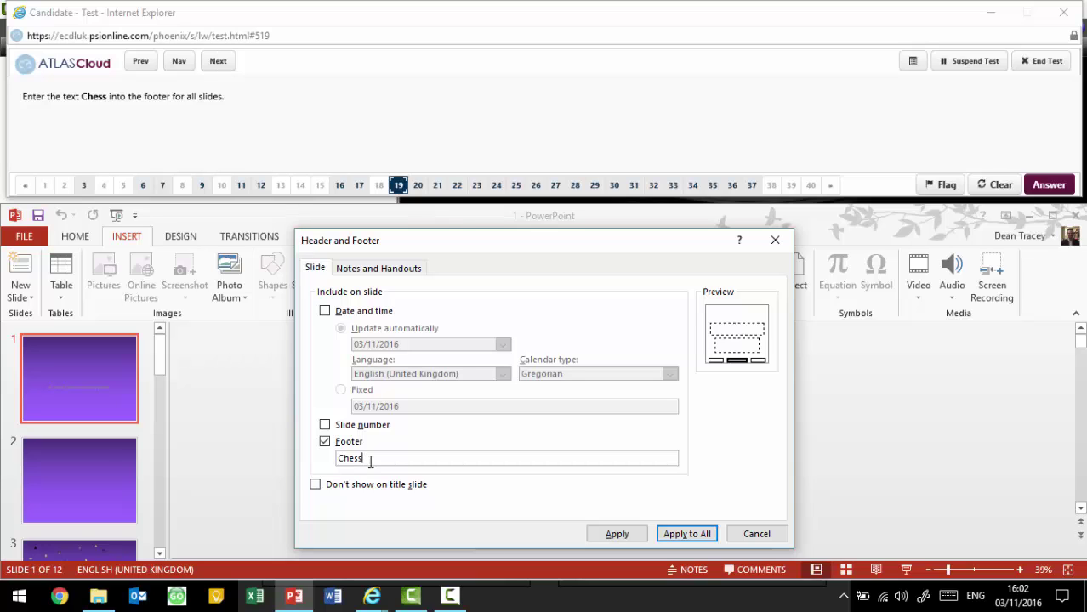
click(698, 534)
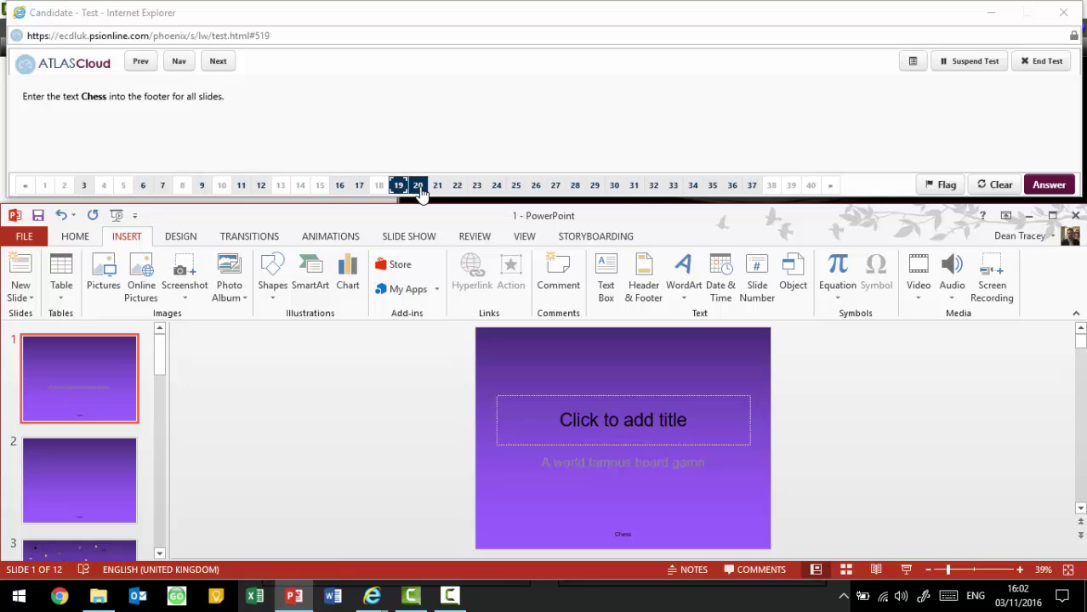
Step: Go on to question 20 and apply automatic slide numbers to all slides in the presentation
click(419, 187)
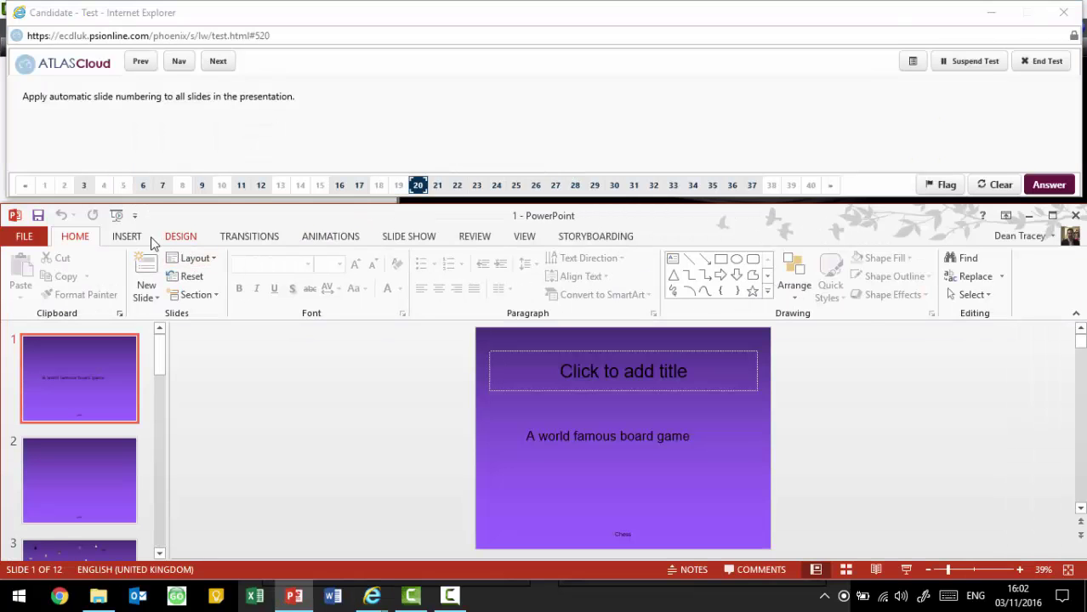
click(138, 238)
click(751, 281)
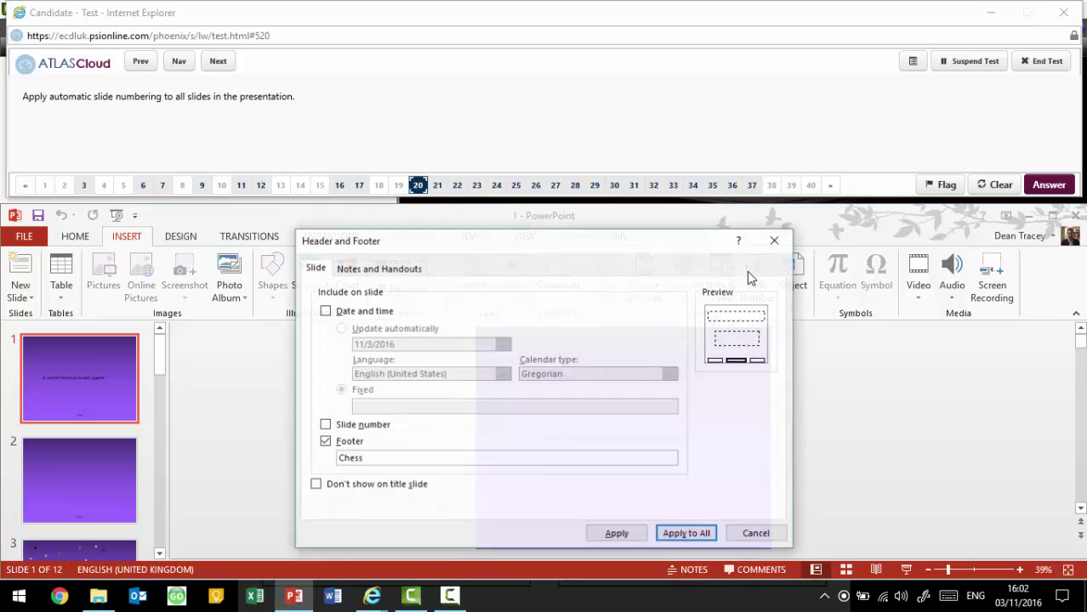
click(324, 424)
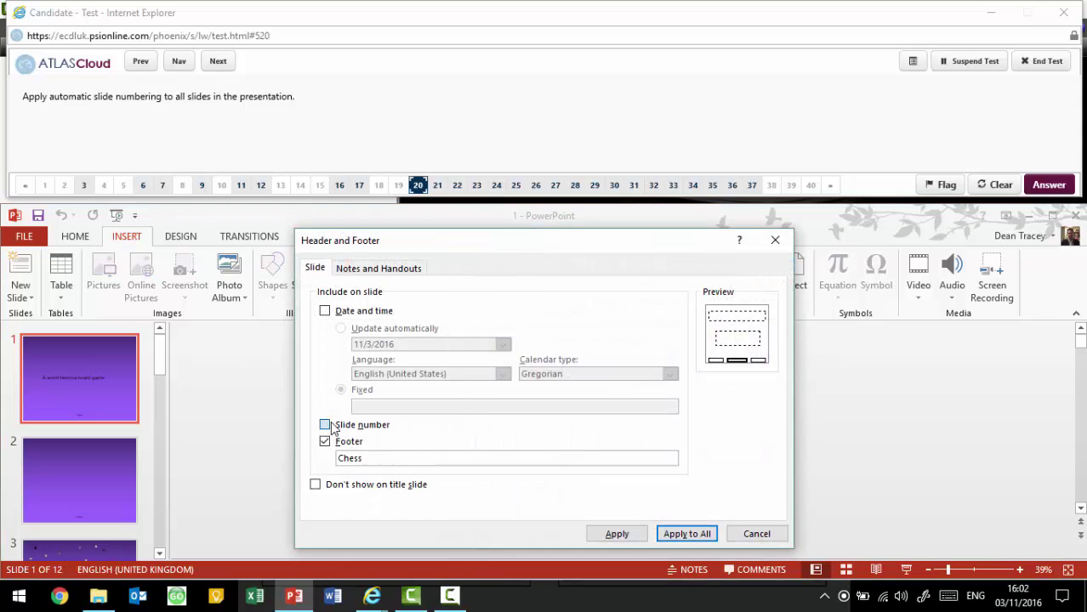
click(682, 539)
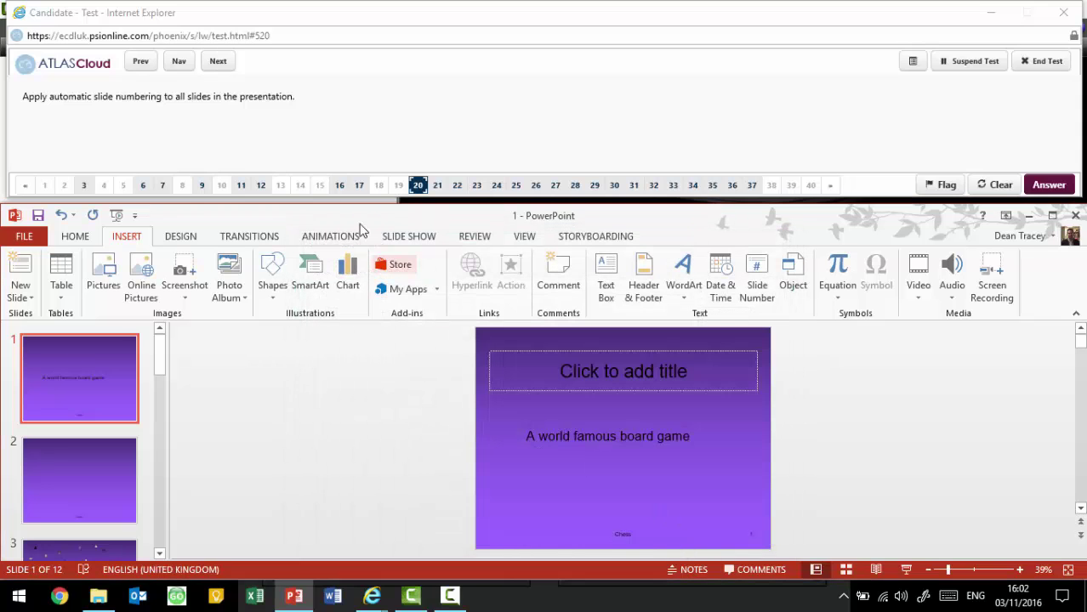
Step: Read the tasks of questions 21 to 28 one after another without answering them
click(437, 185)
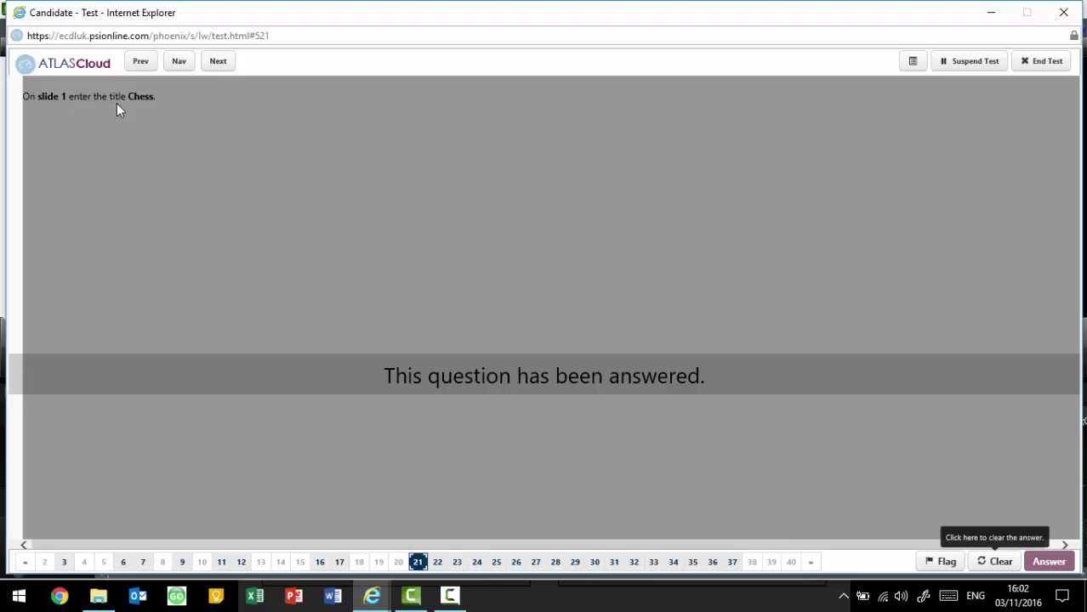
click(442, 566)
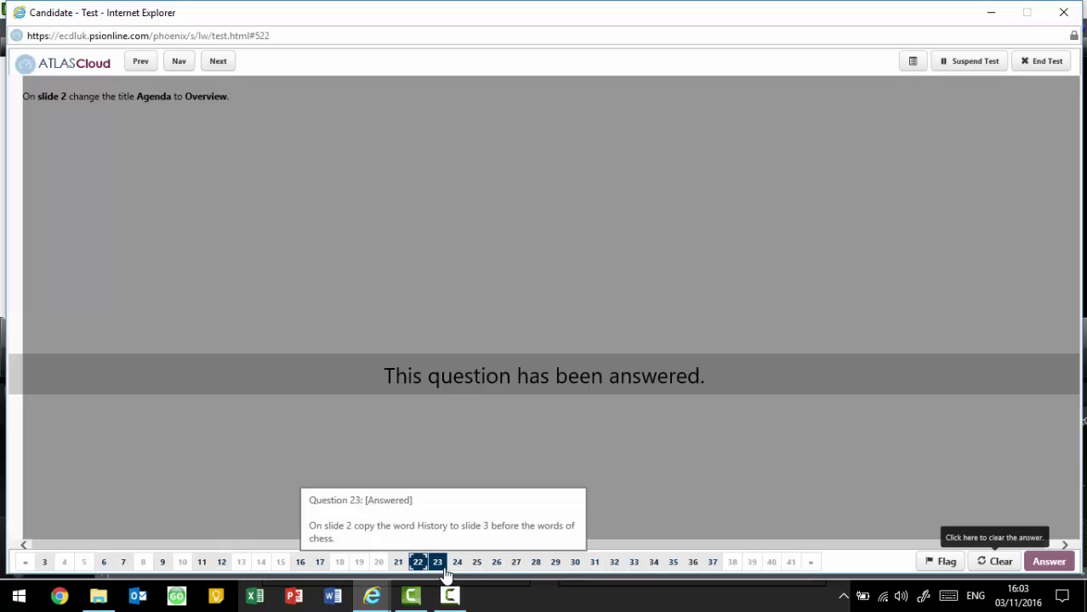
click(441, 567)
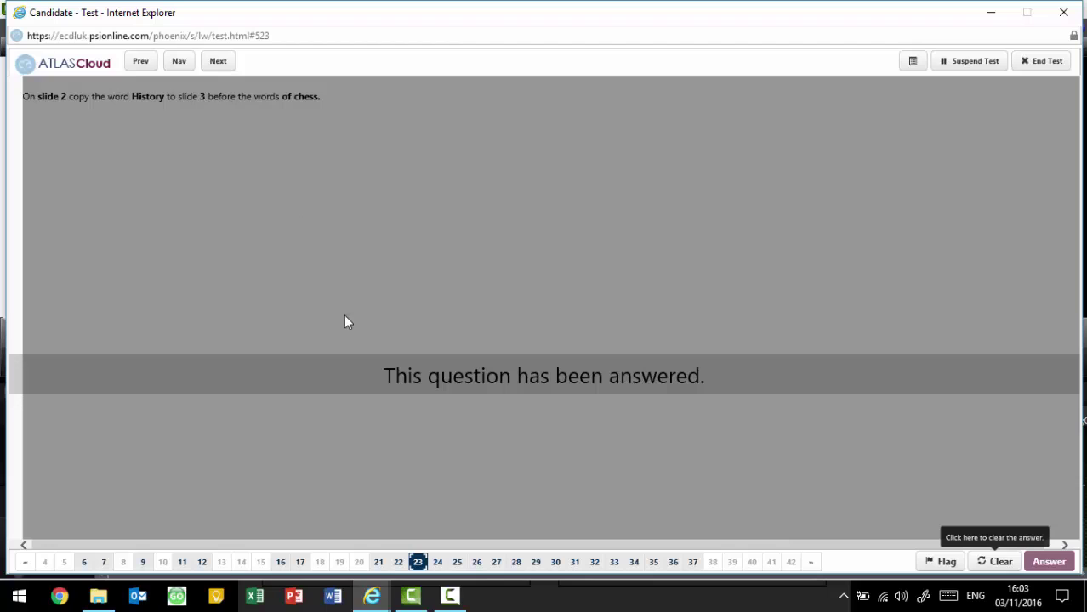
click(437, 562)
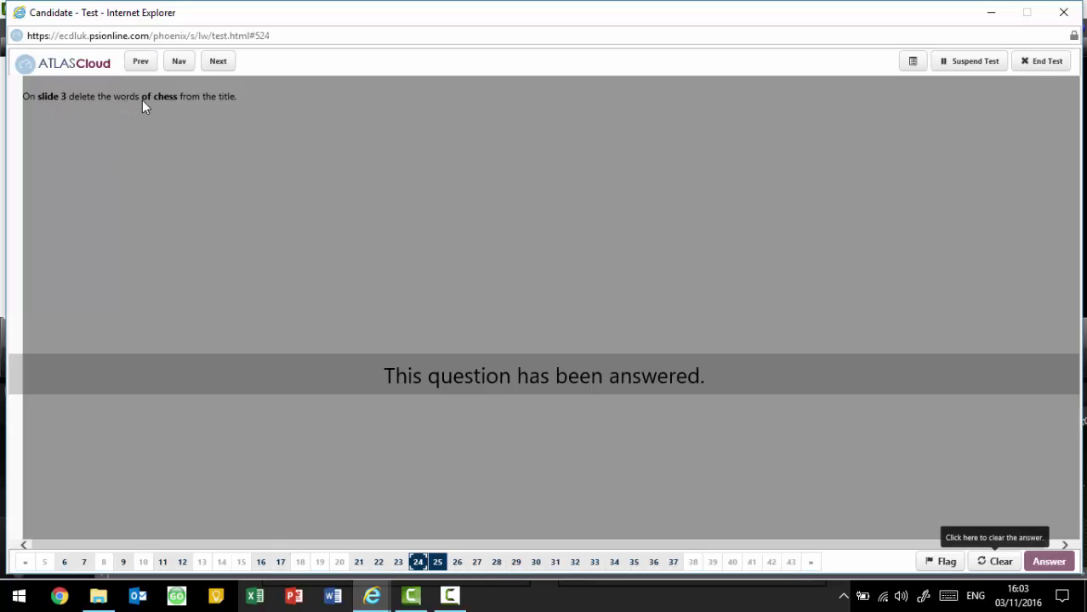
click(437, 562)
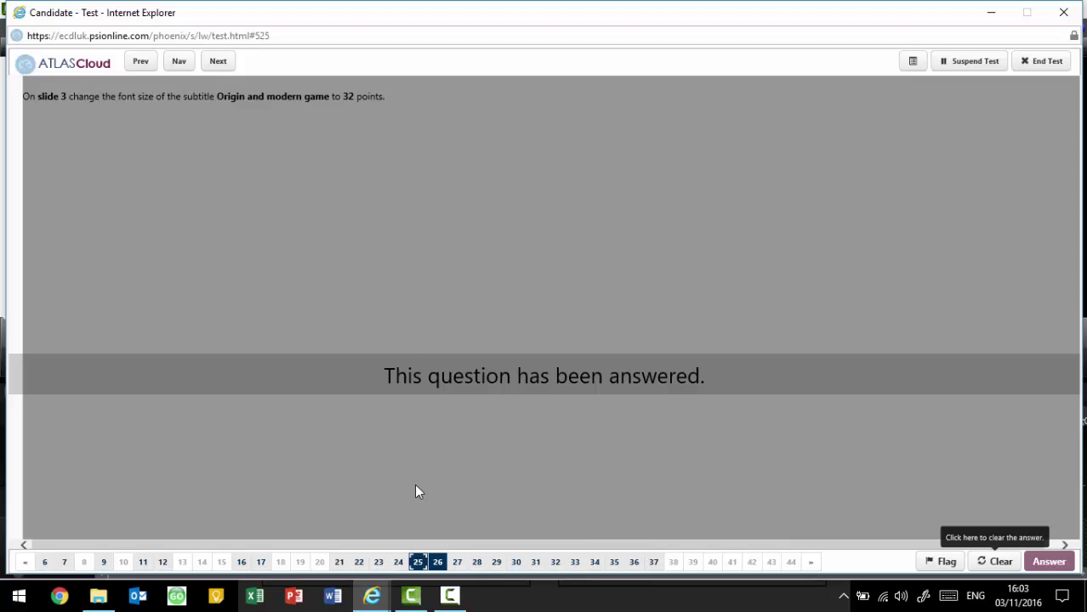
click(437, 563)
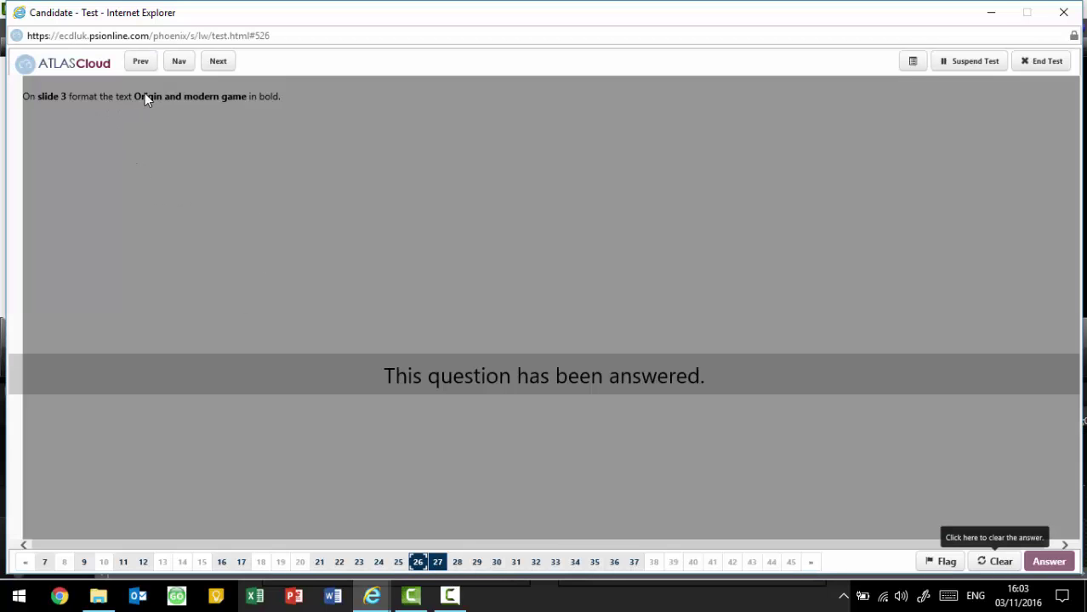
click(438, 563)
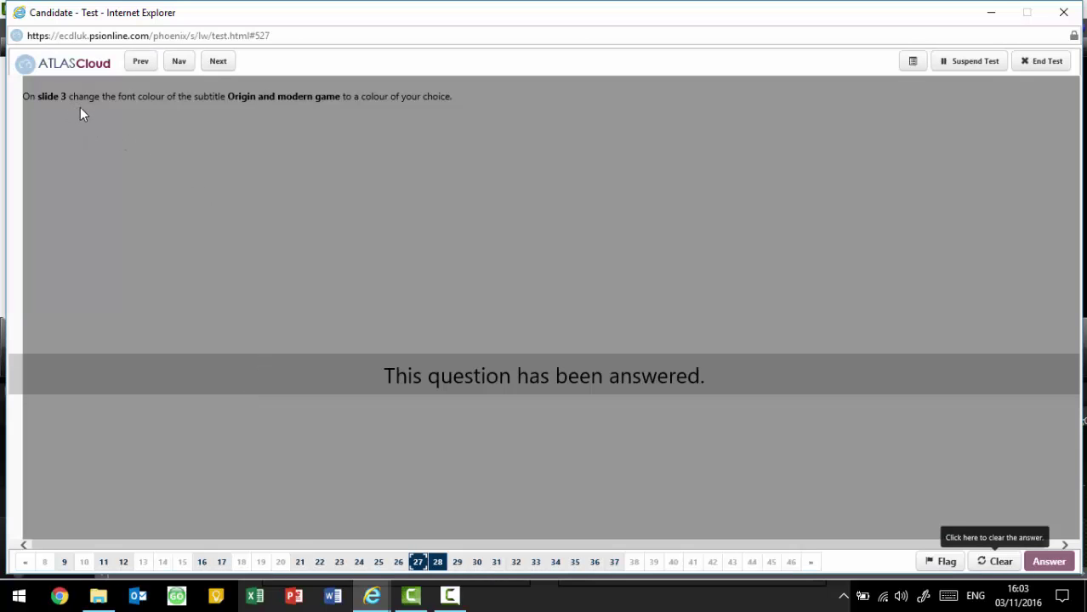
click(437, 562)
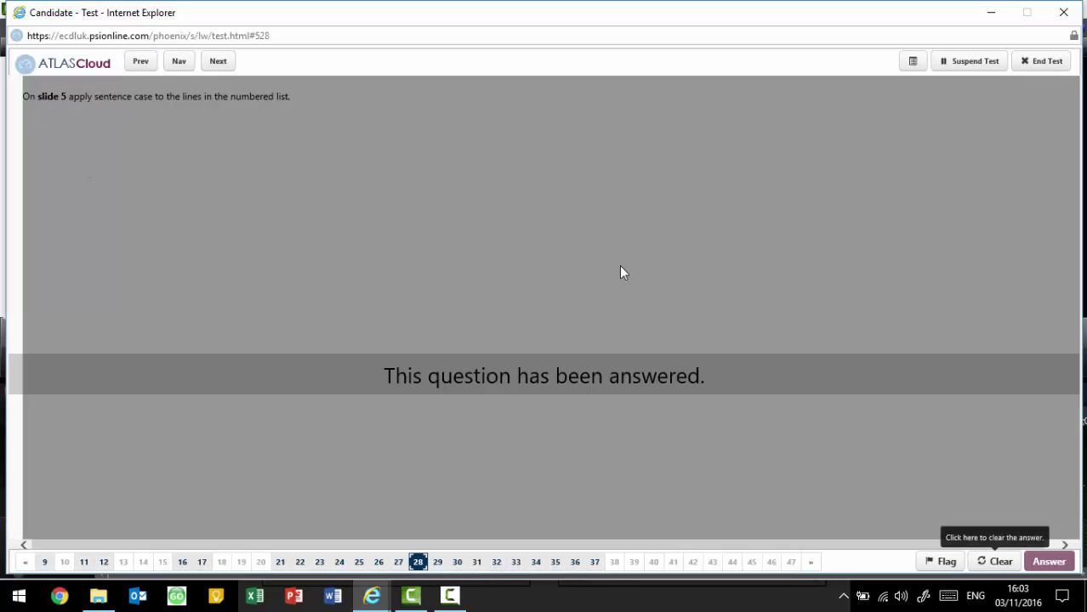
Step: Clear the answer to question 28 and apply sentence case to all lines of the numbered list on slide 5
click(994, 566)
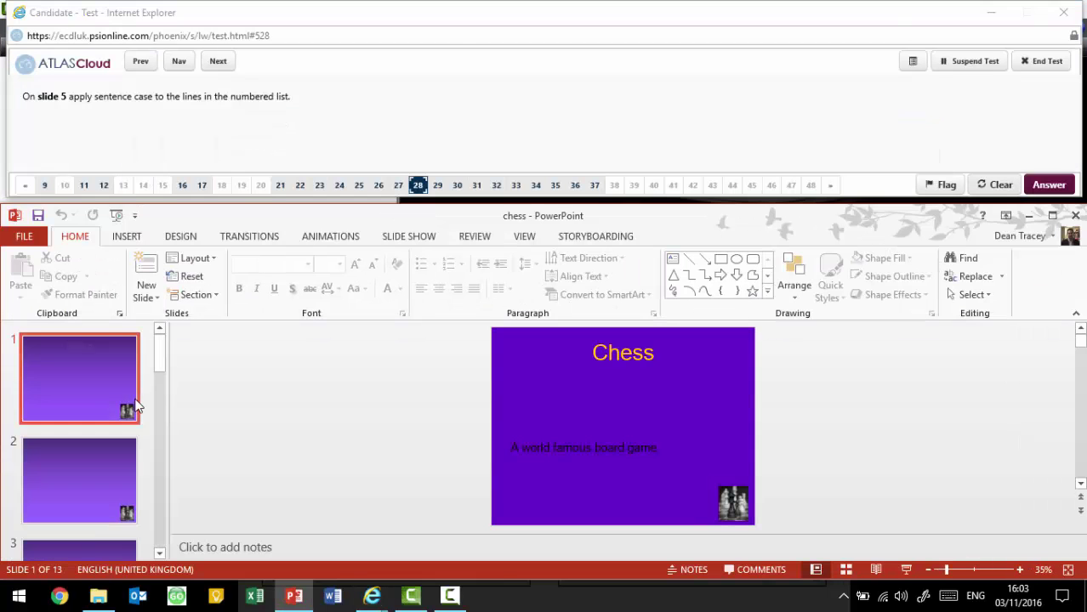
scroll(128, 413, down, 5)
click(100, 447)
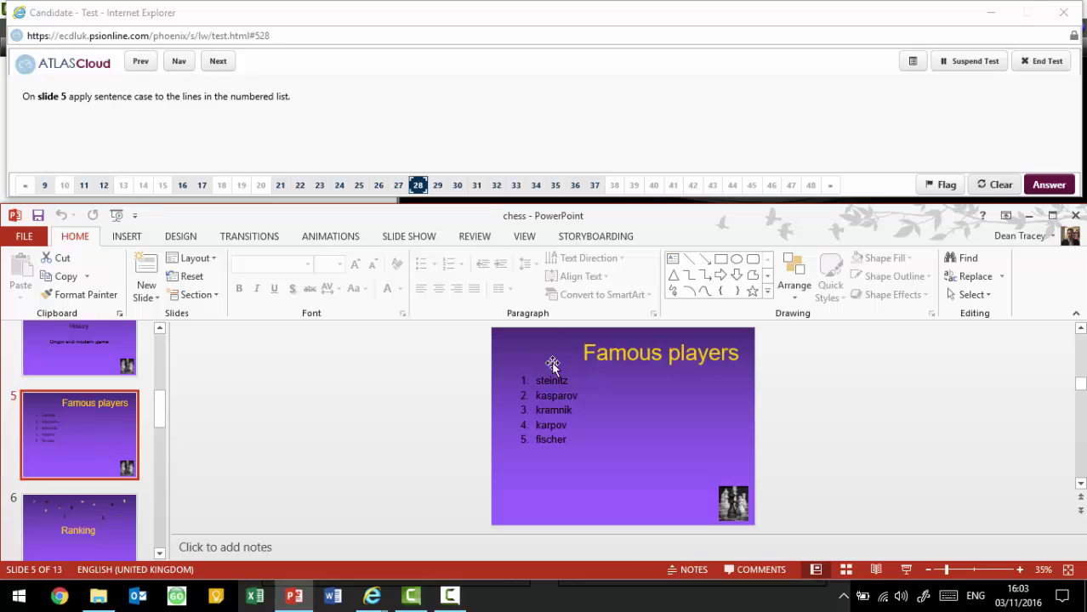
drag(535, 379, 585, 445)
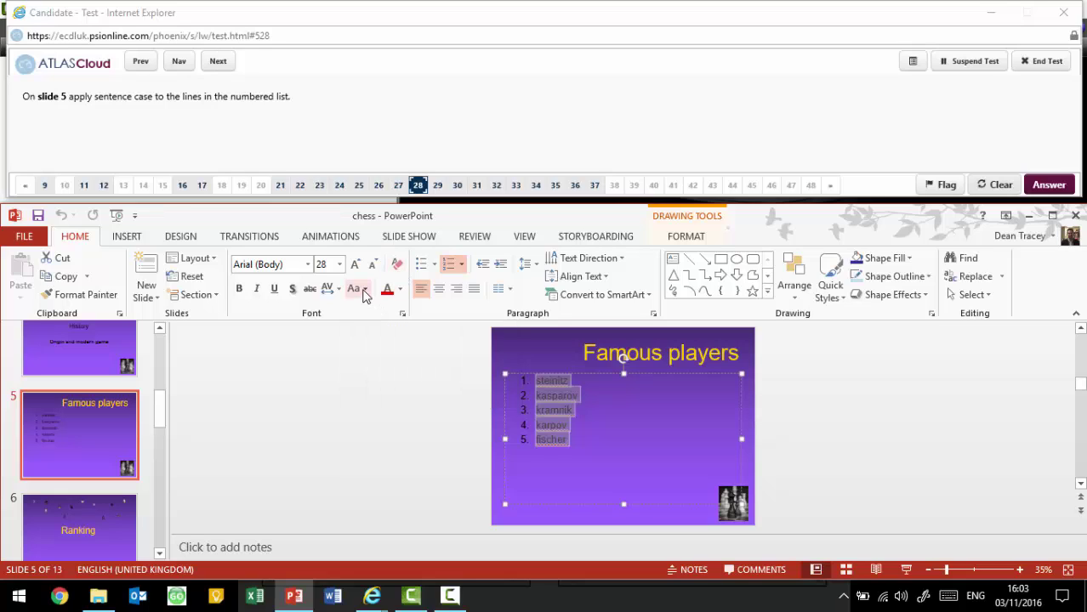
click(364, 293)
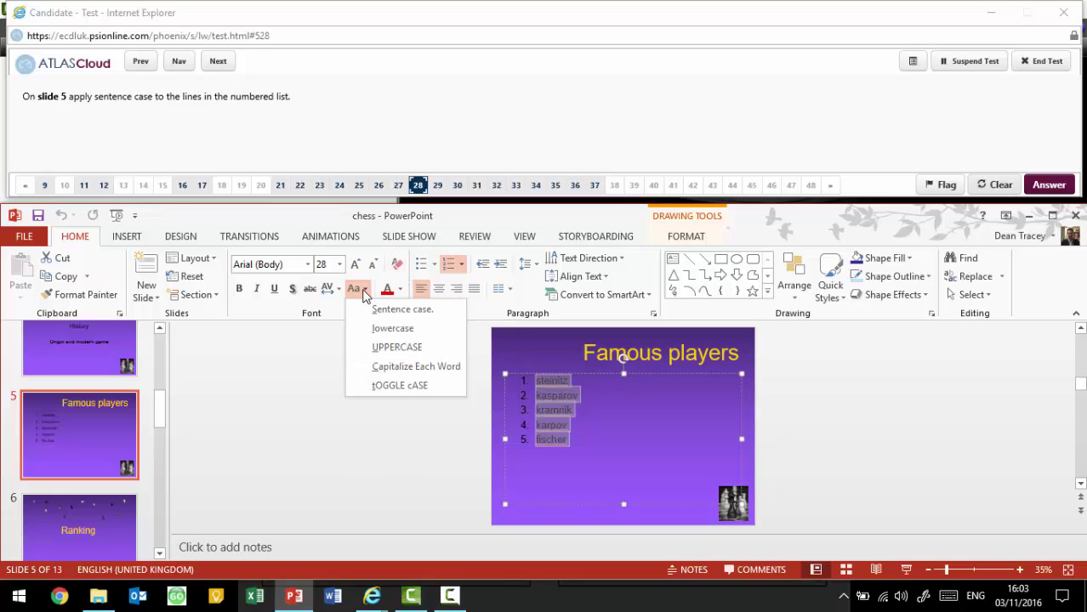
click(399, 309)
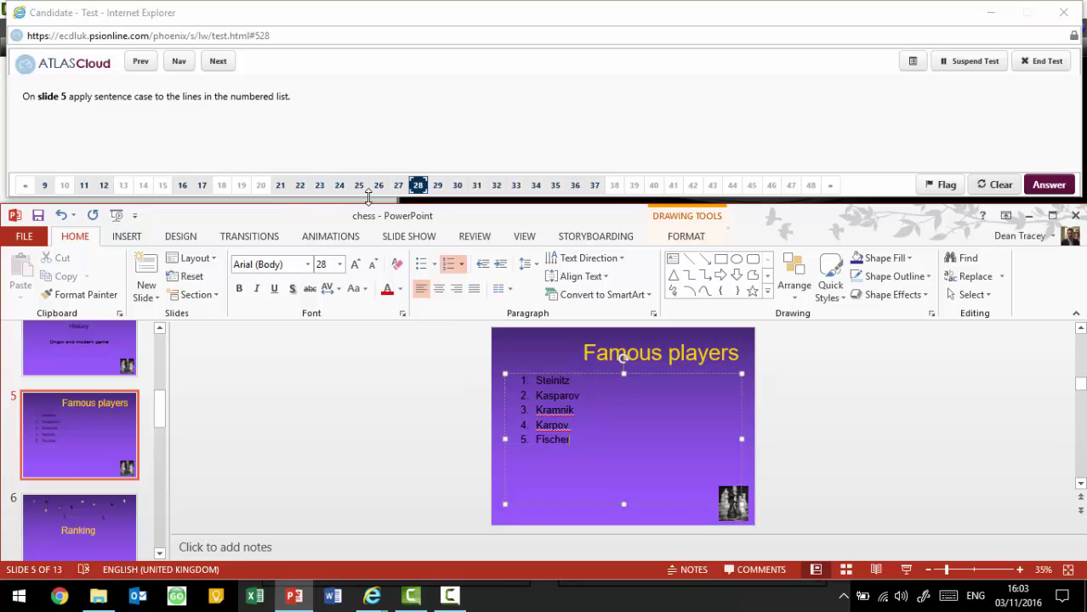
Step: Read the task of question 29 without answering it and return to question 28
click(431, 184)
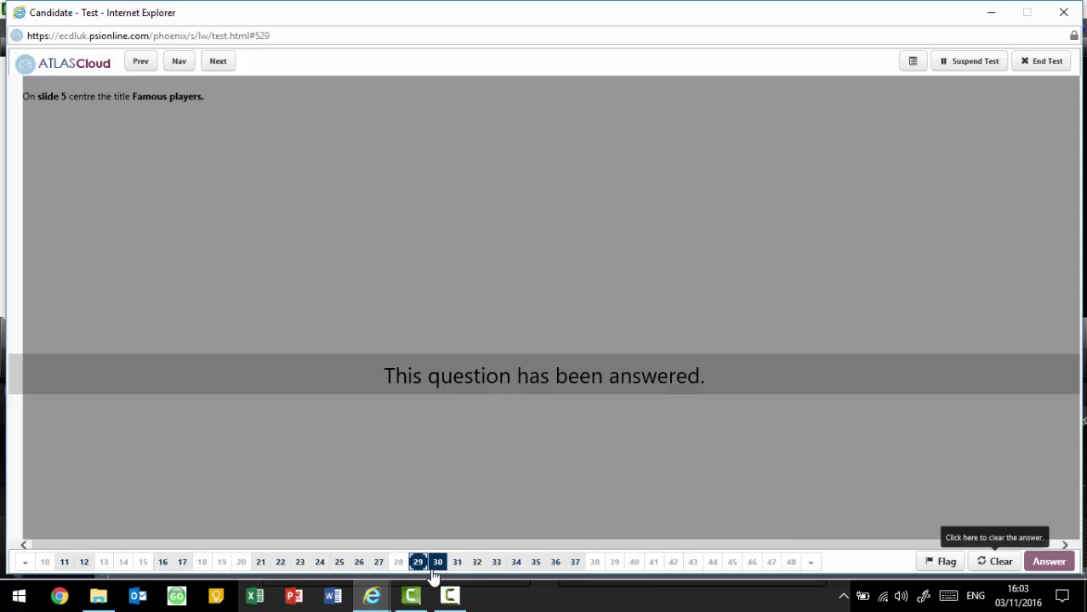
click(399, 564)
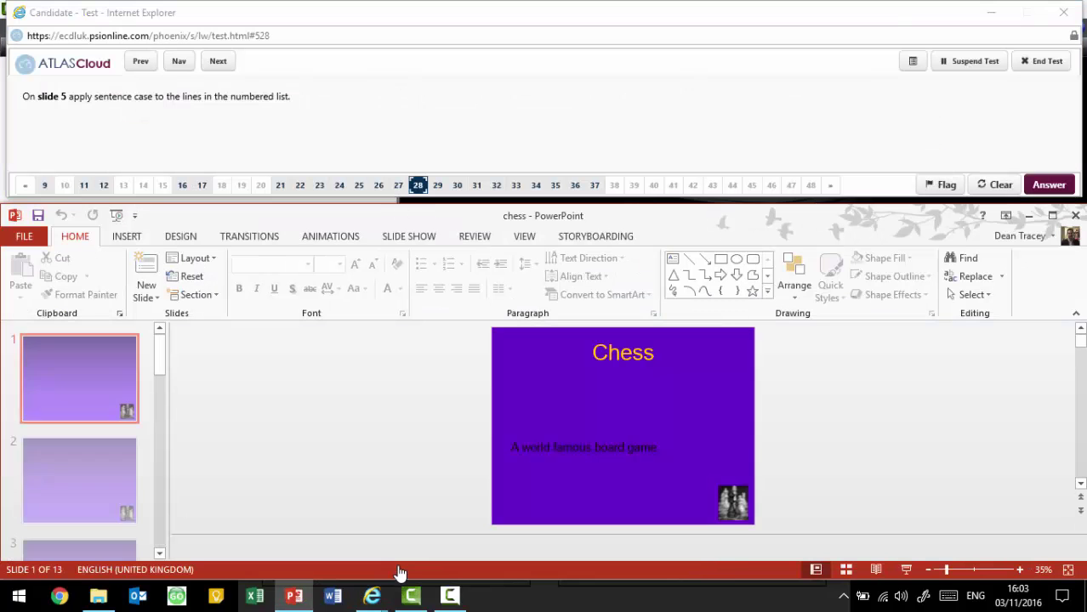
Step: Go on to question 30, clear its answer and decrease the indent of Steinitz on slide 5 to join the main numbered list
click(456, 188)
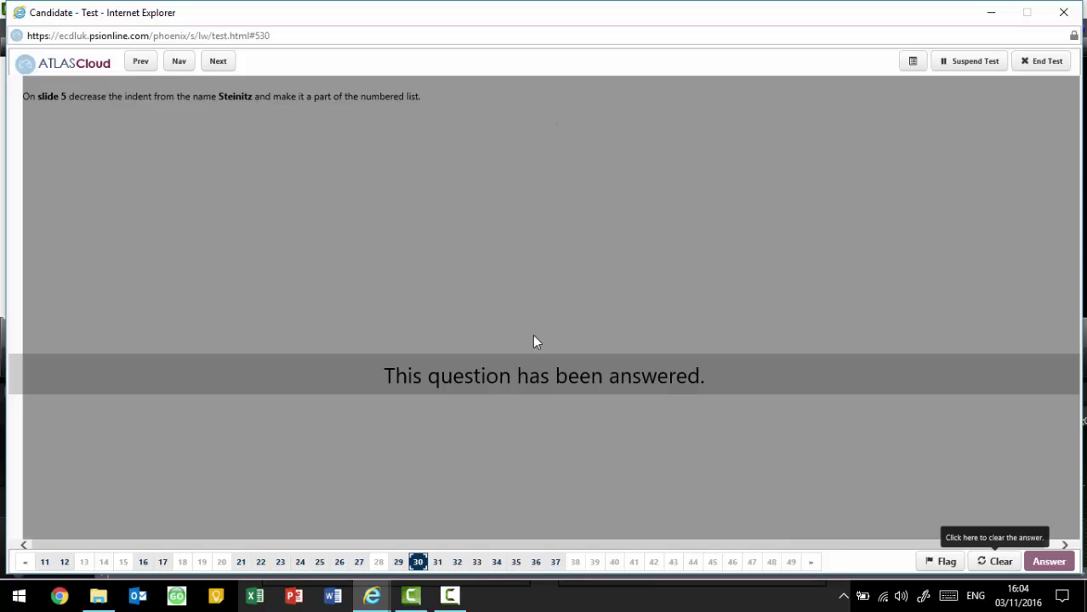
click(1008, 563)
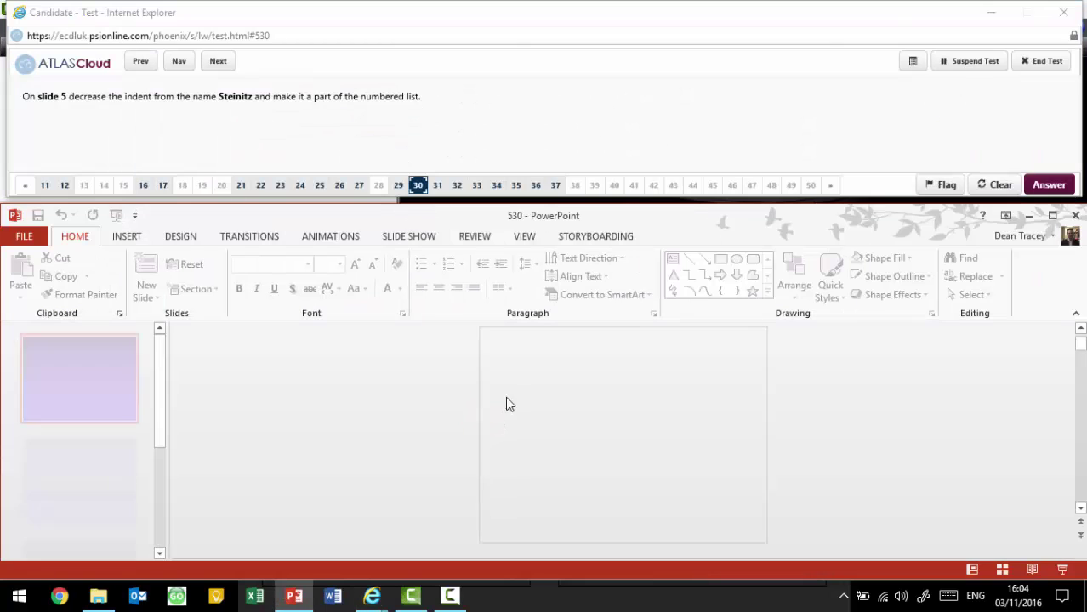
scroll(78, 470, down, 5)
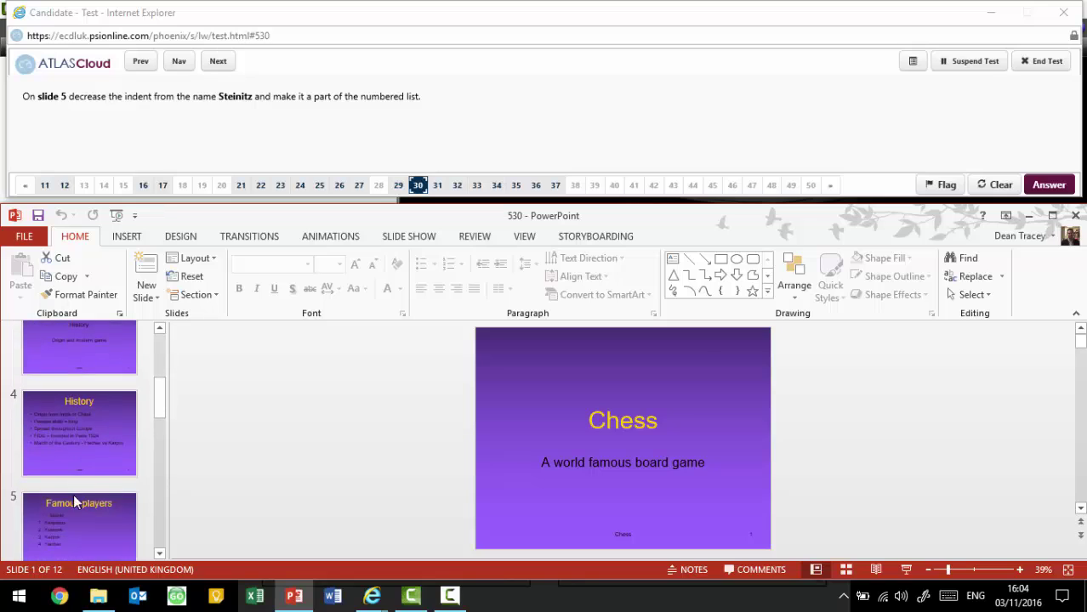
click(75, 502)
click(561, 387)
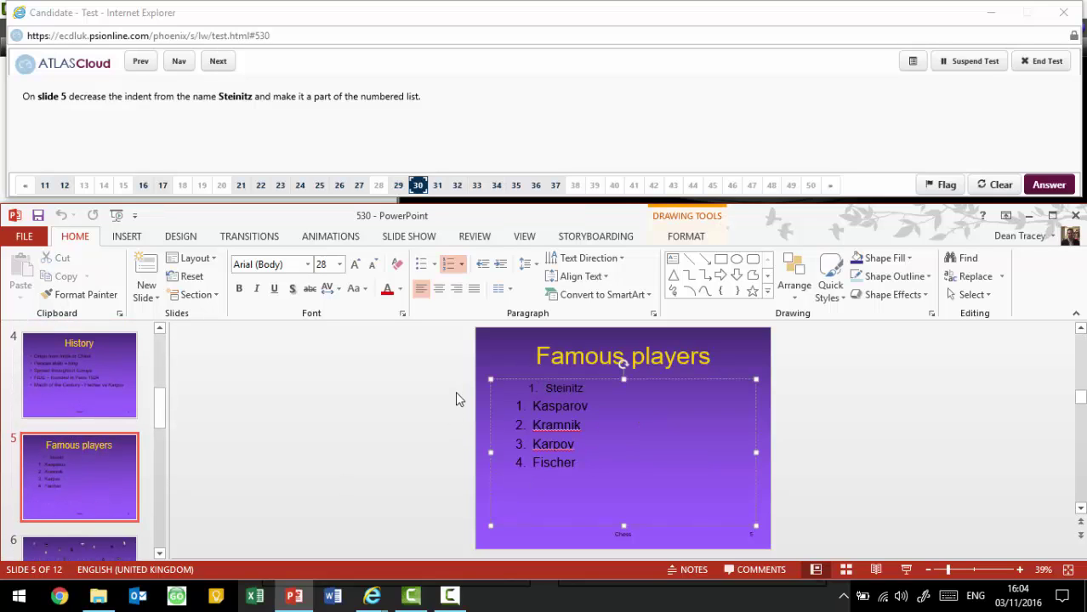
click(485, 268)
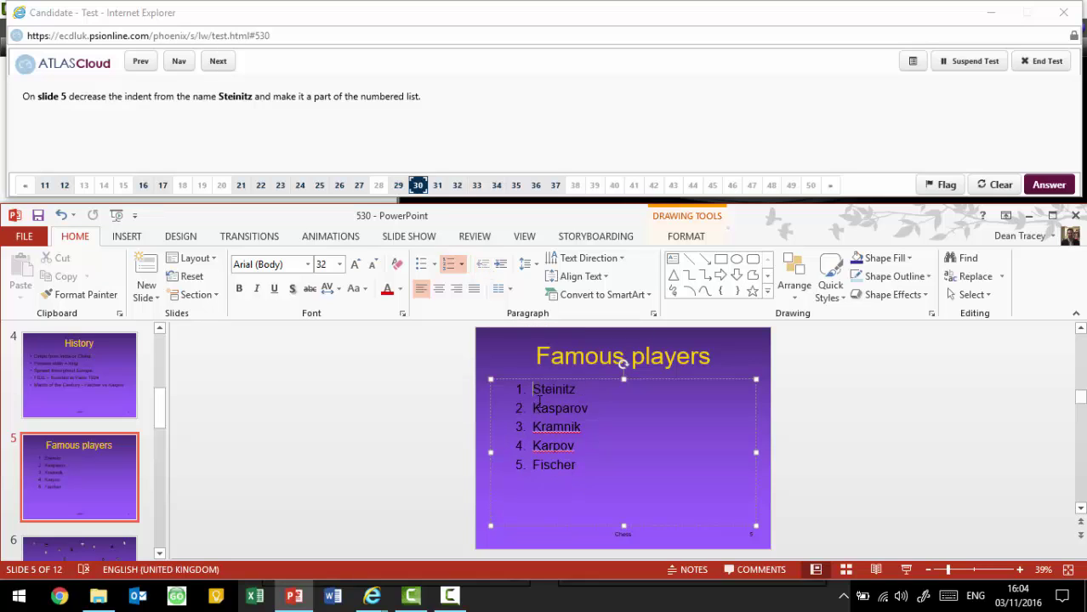
Step: Go on to question 31, clear its answer and set the line spacing of slide 5's numbered list to 2.0
click(438, 185)
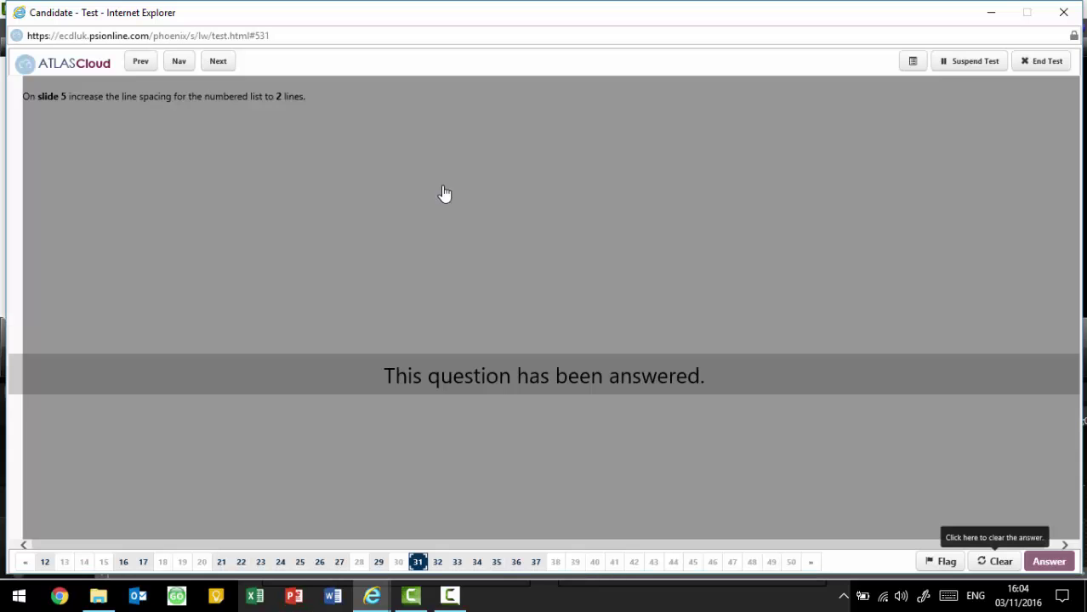
click(995, 561)
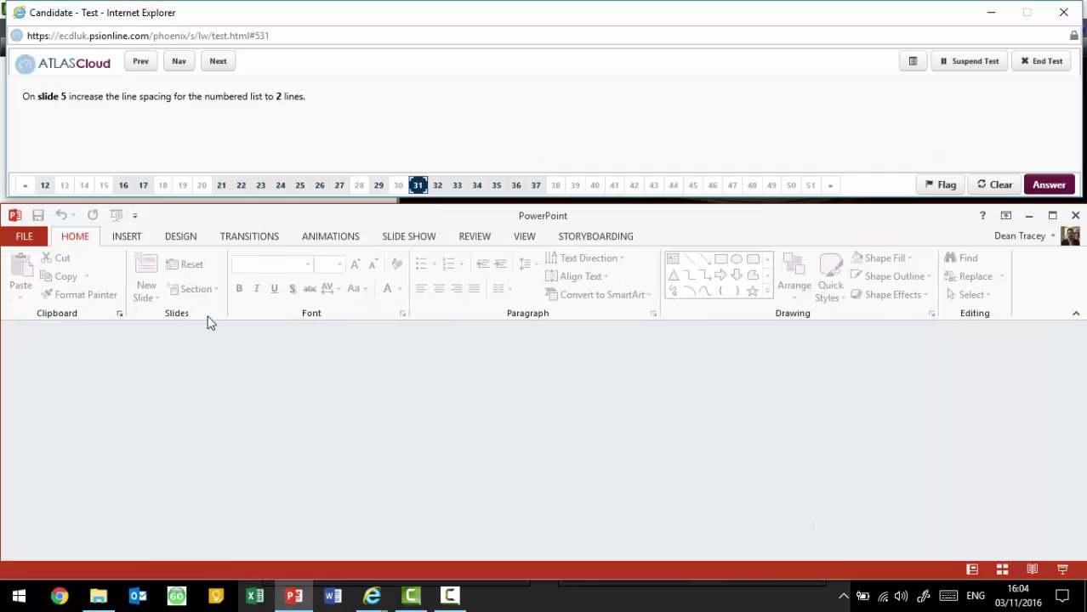
scroll(105, 425, down, 5)
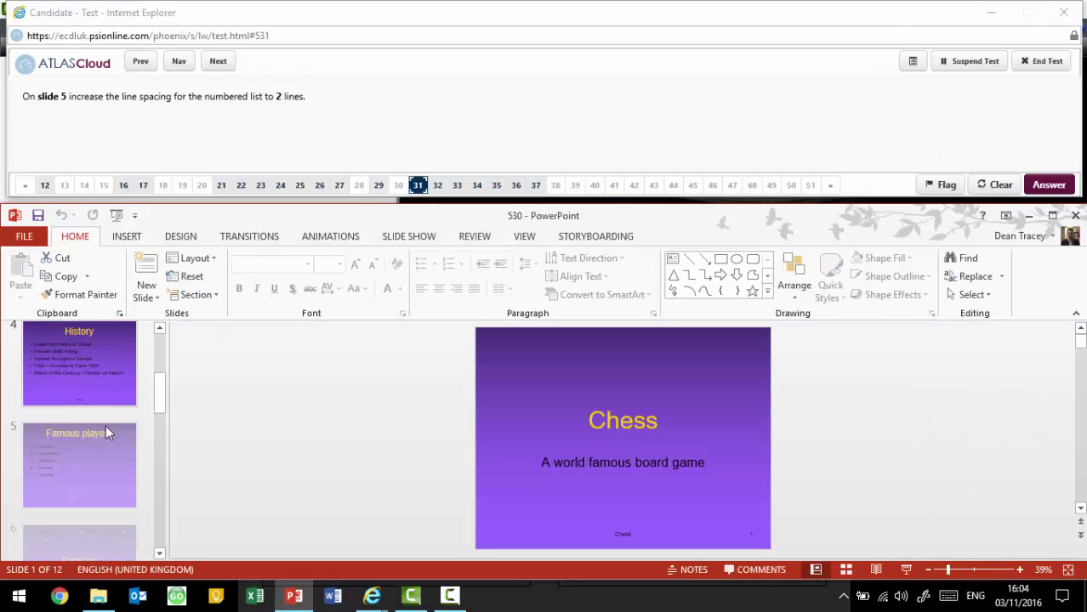
click(106, 425)
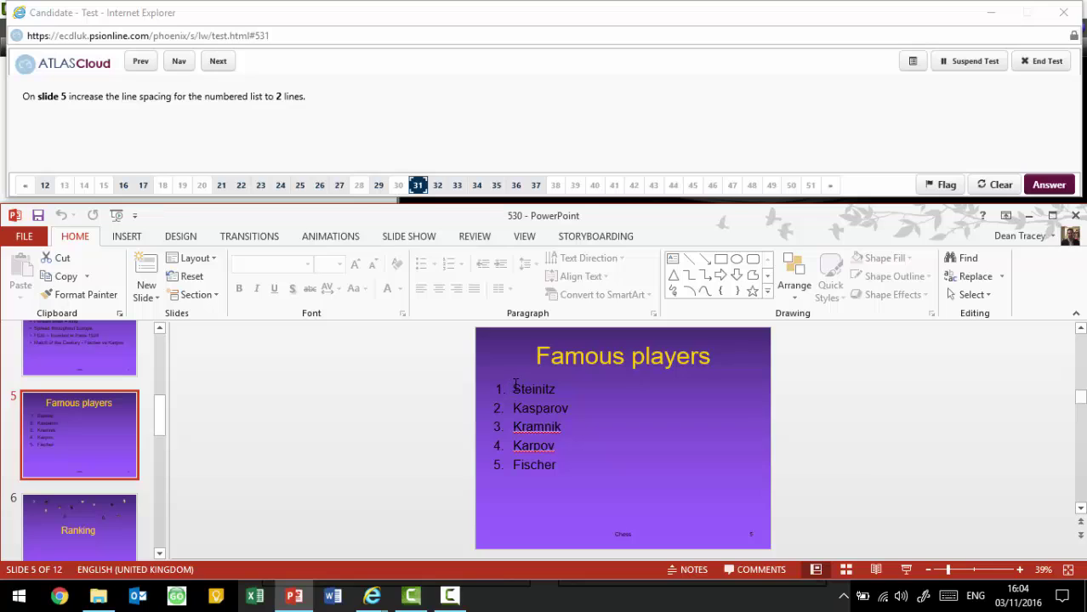
drag(514, 384, 557, 467)
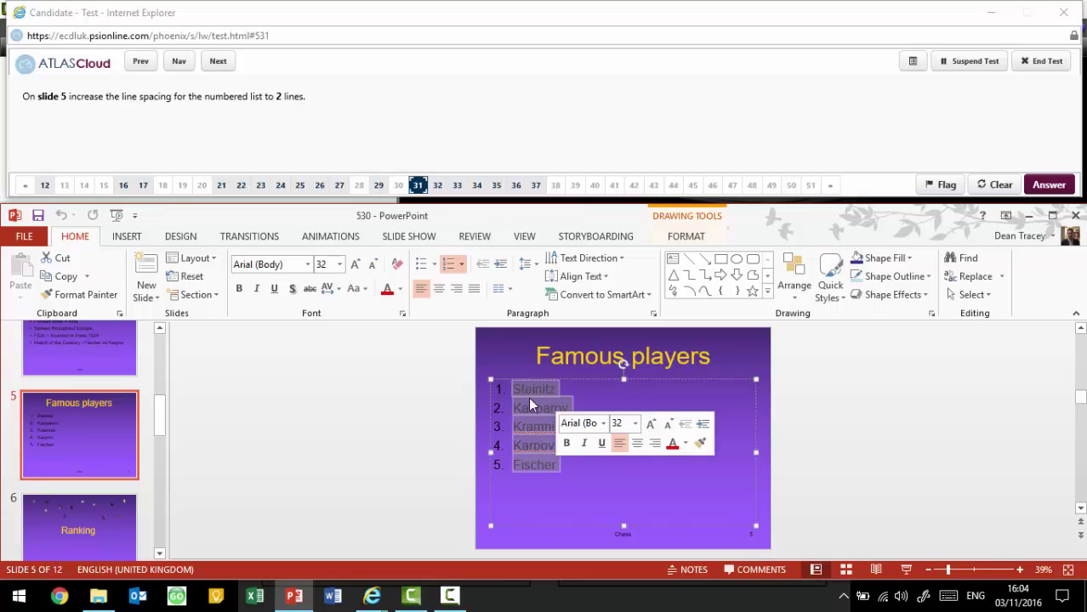
click(536, 267)
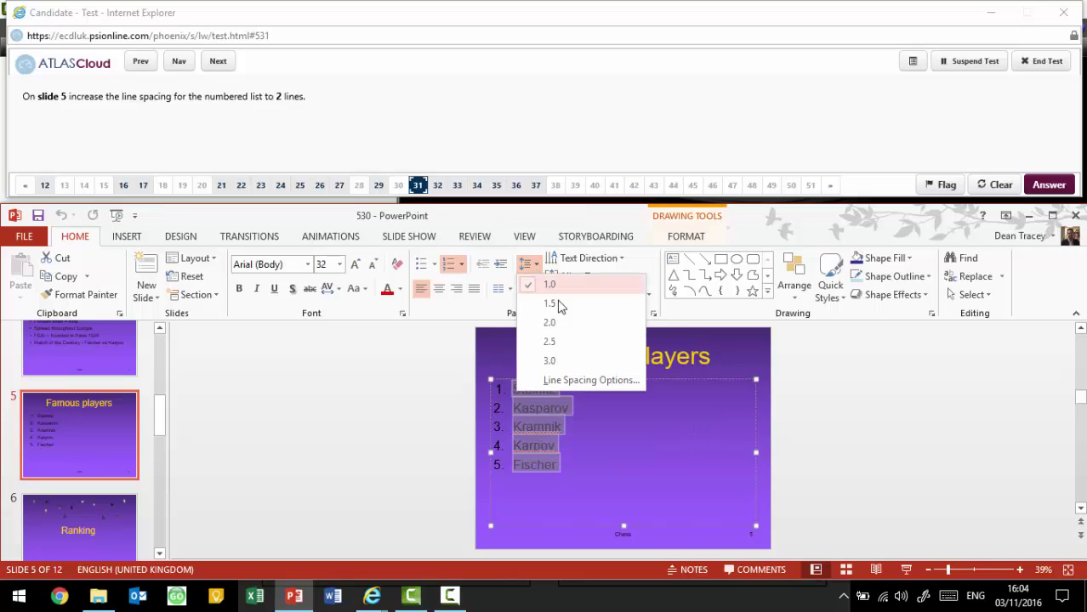
click(575, 323)
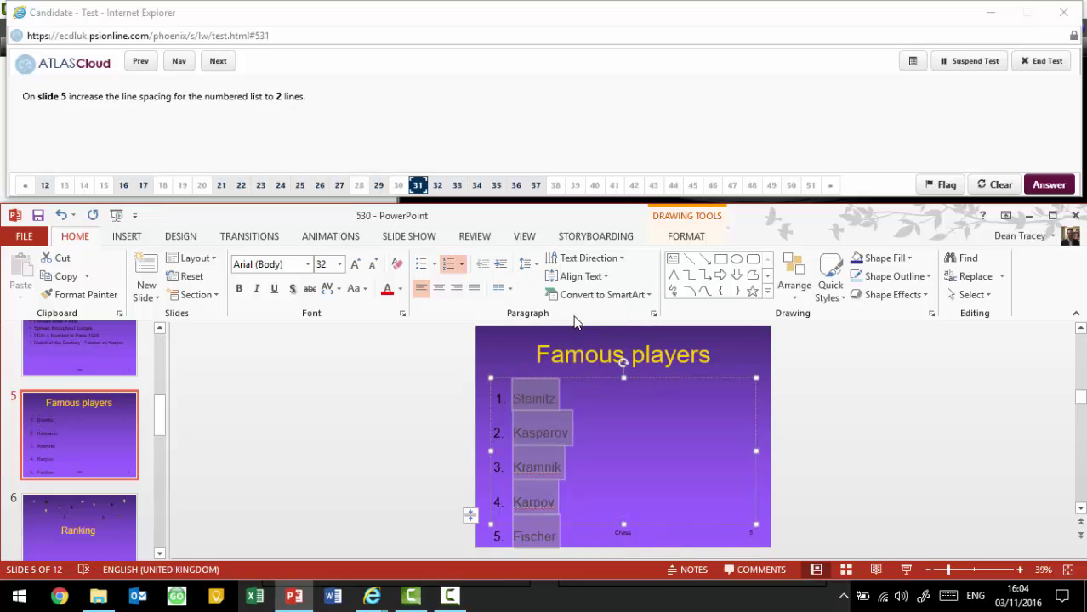
Step: Go on to question 32, clear its answer and change slide 5's numbered list to a bulleted list with hollow square bullets
click(437, 186)
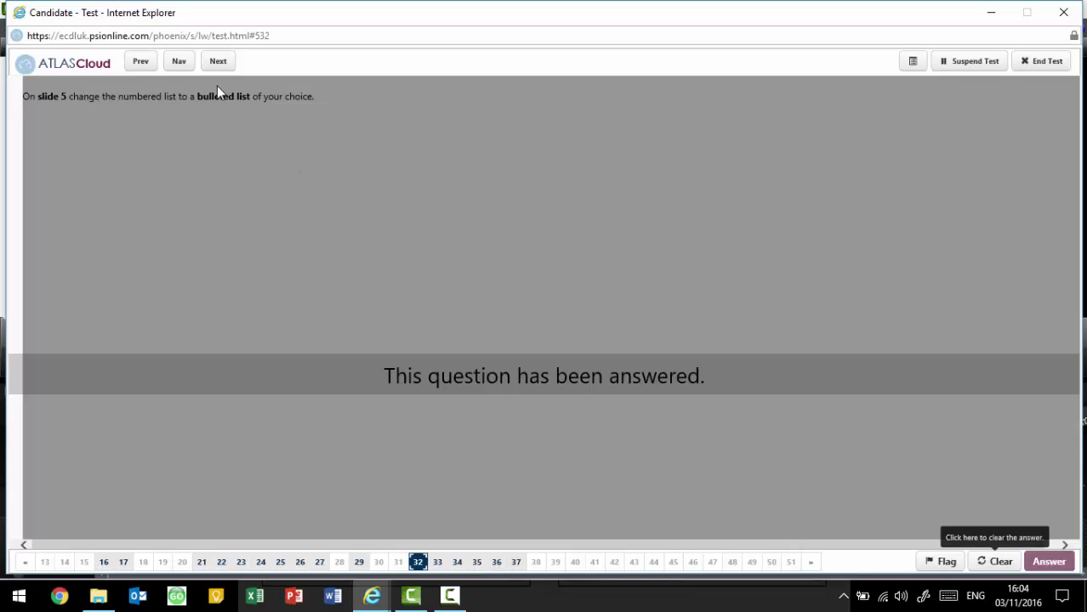
click(985, 553)
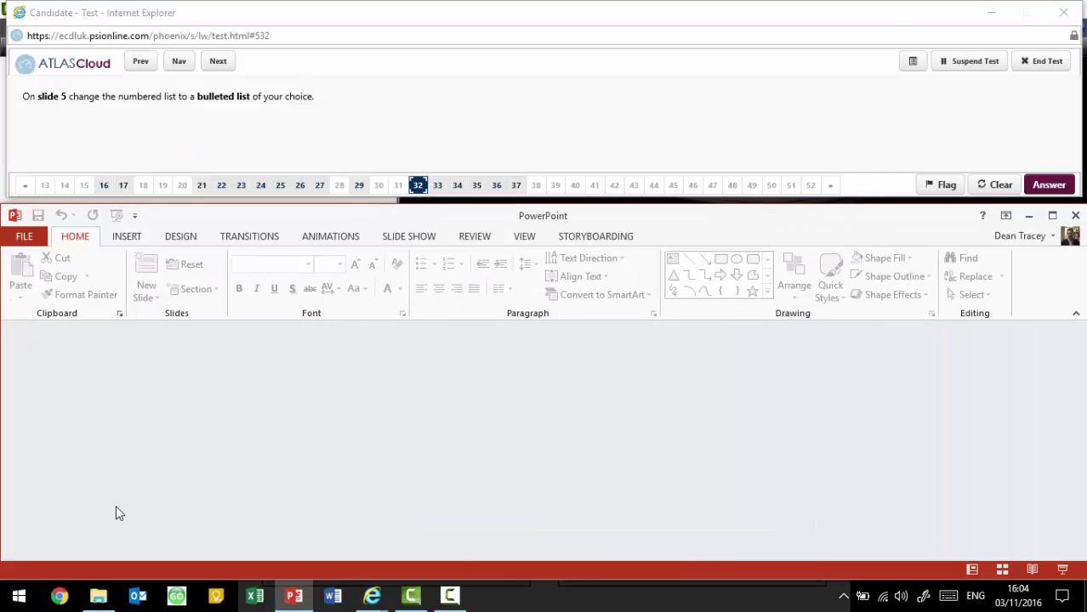
click(94, 482)
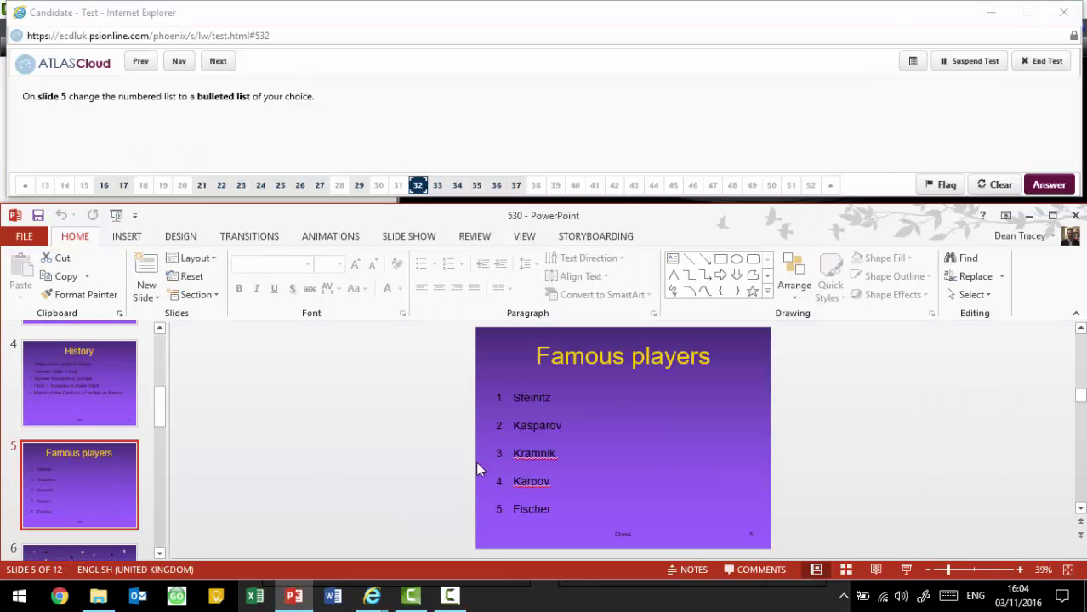
drag(553, 511, 625, 359)
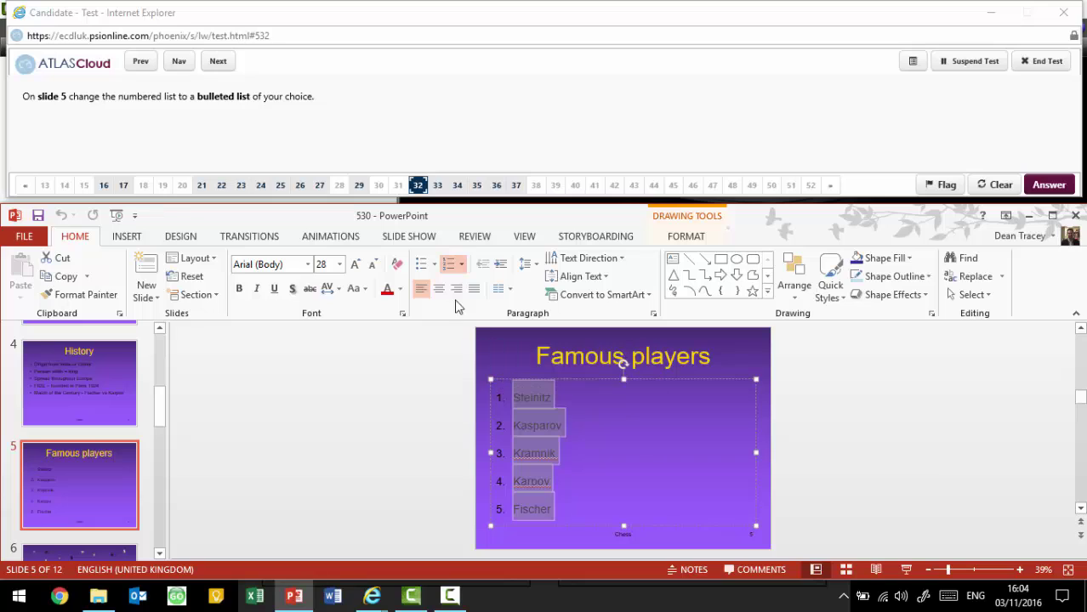
click(432, 265)
click(529, 365)
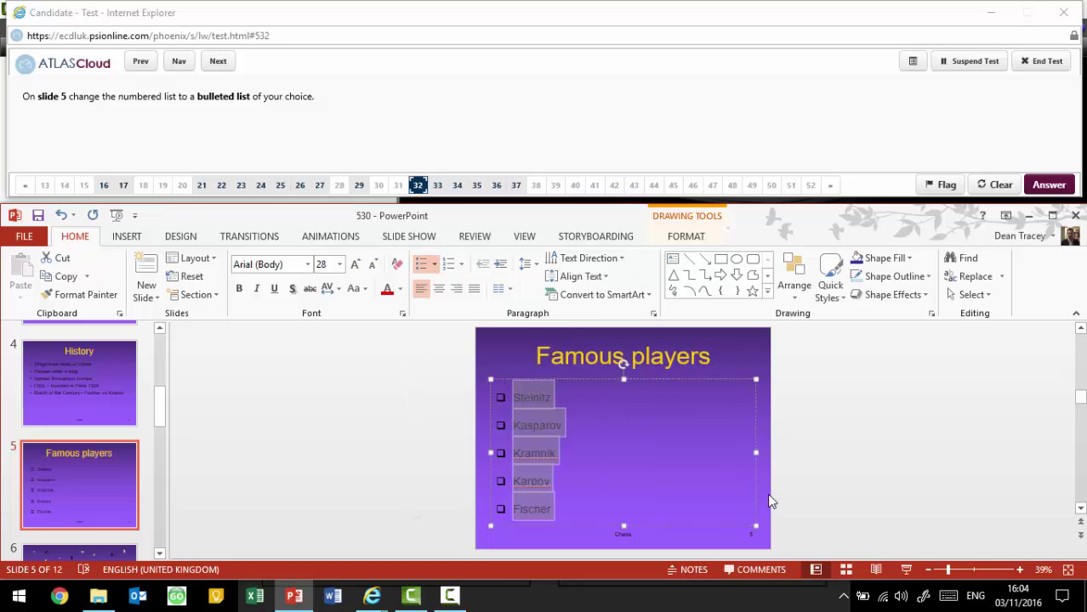
click(626, 455)
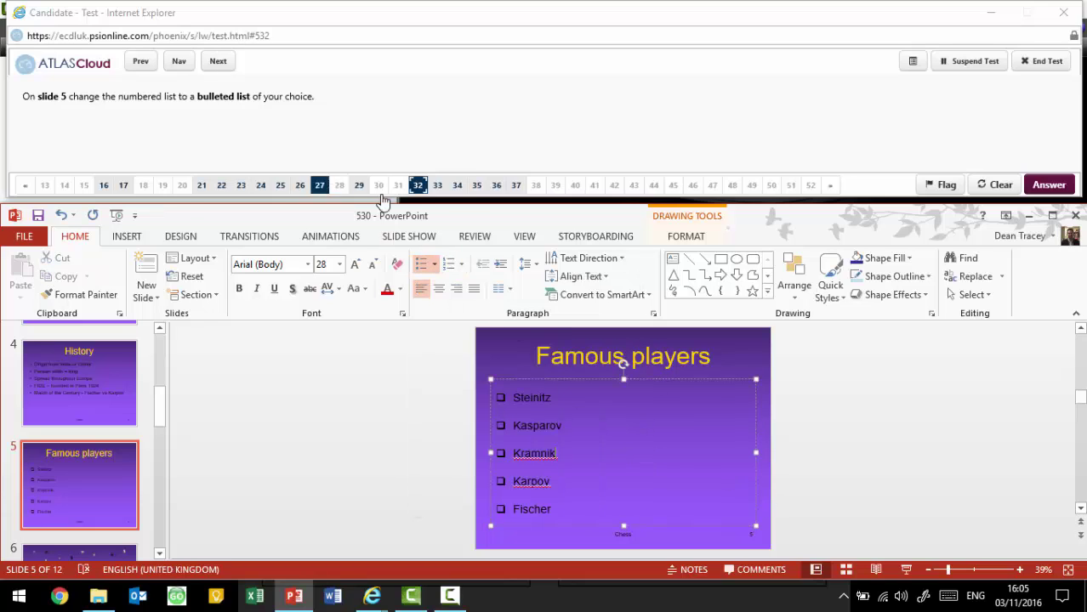
Step: Go on to question 33, clear its answer and insert a column to the right of the Name column in slide 7's table
click(453, 186)
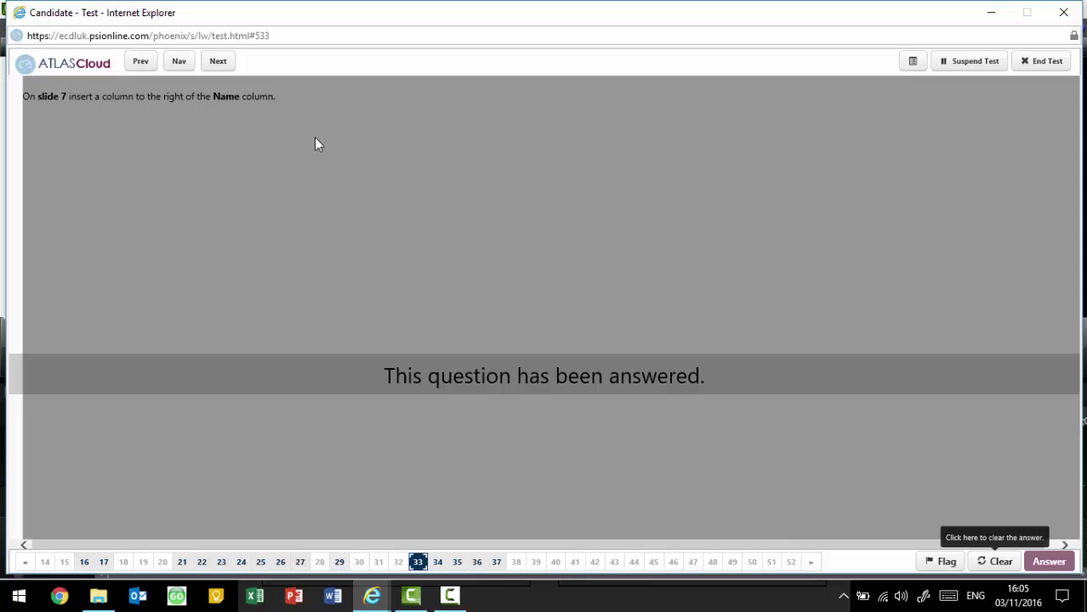
key(F10)
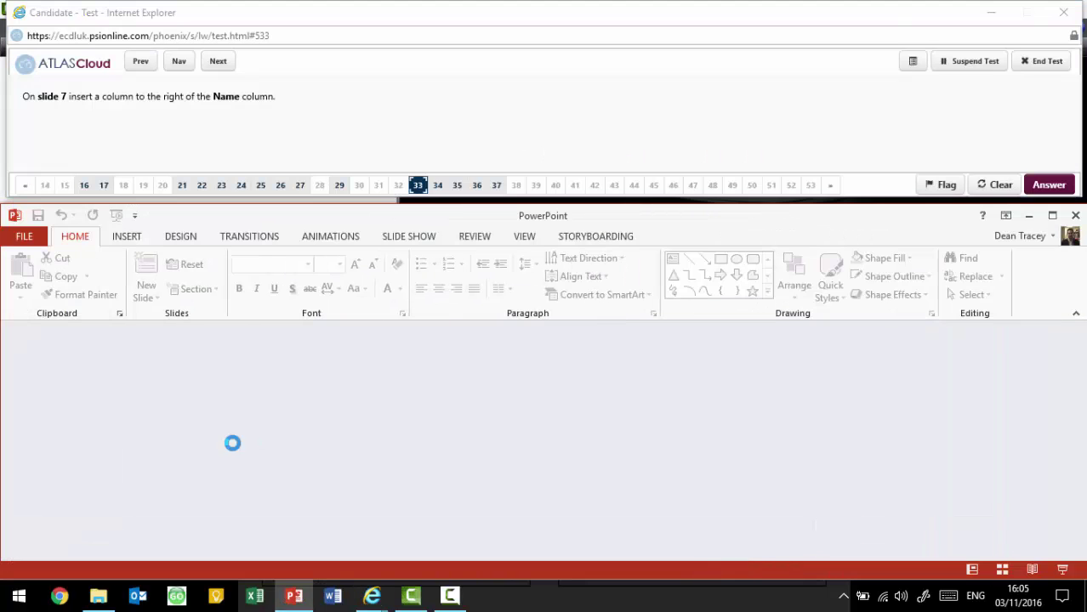
scroll(128, 472, down, 8)
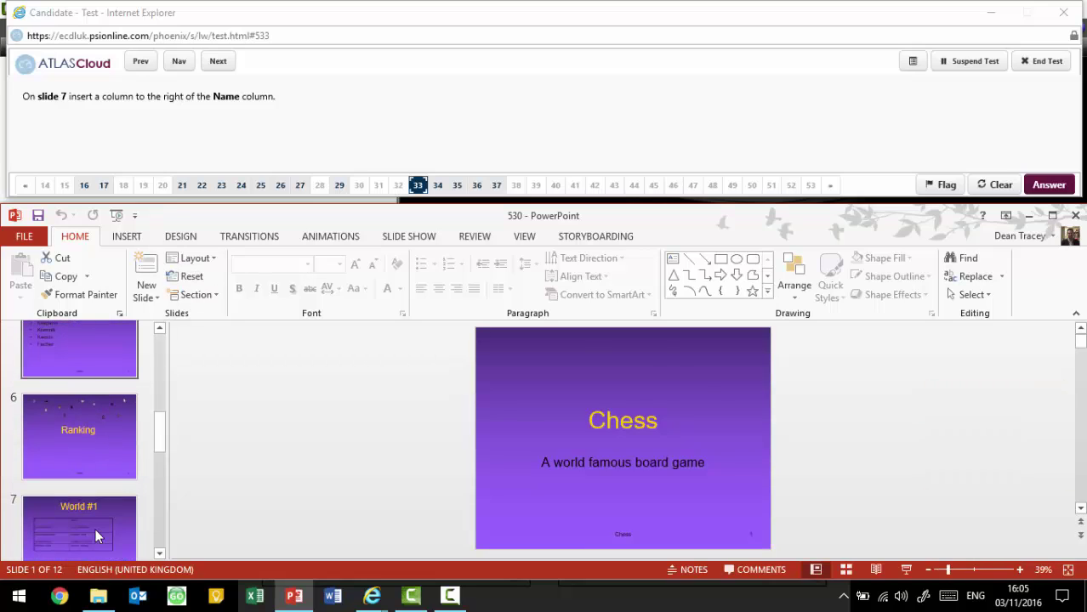
click(95, 529)
click(668, 396)
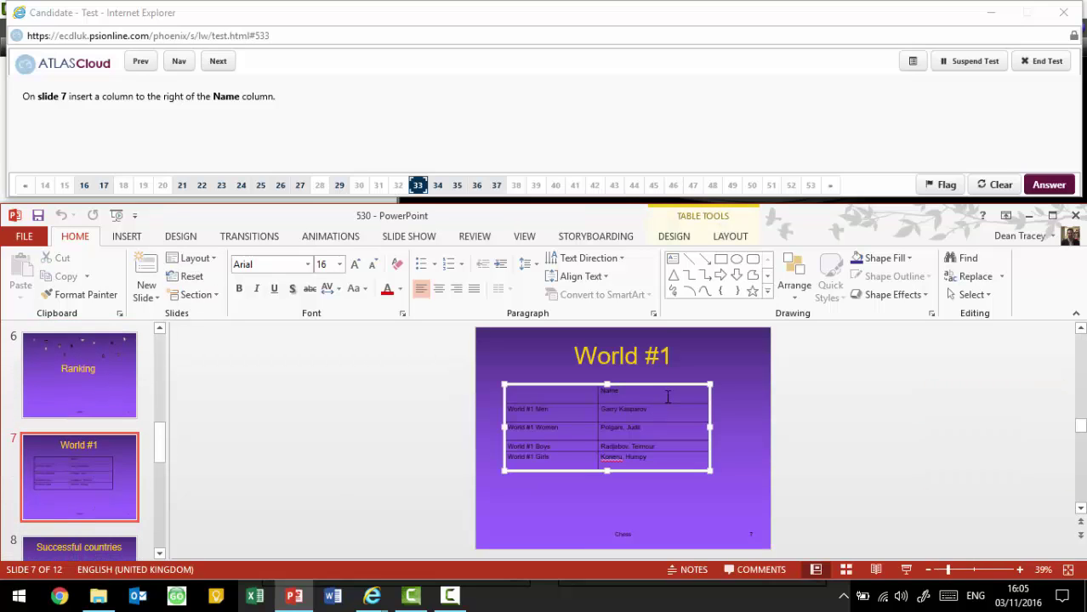
click(730, 237)
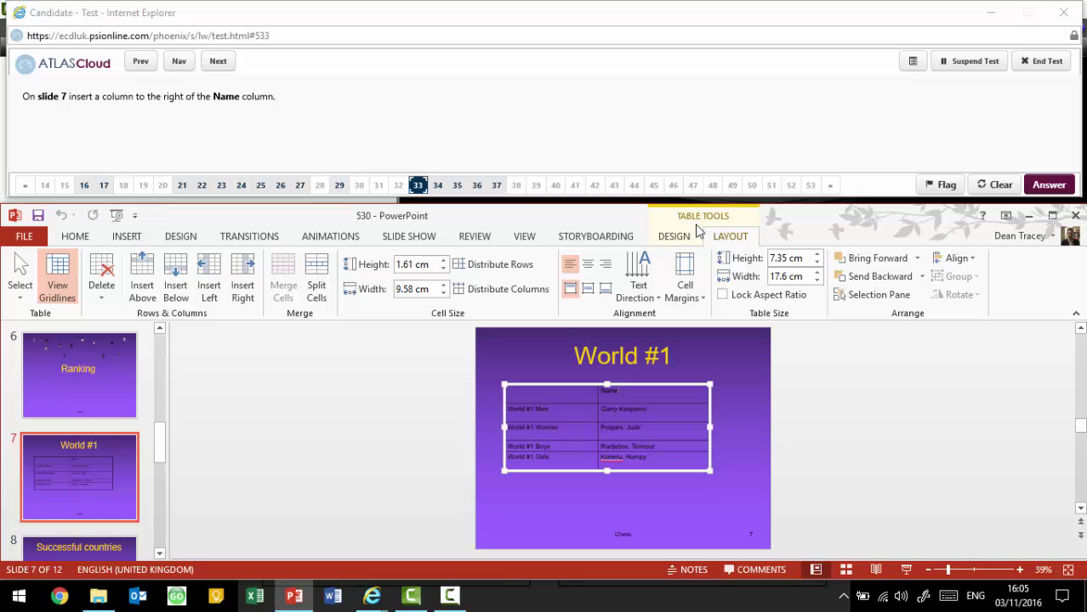
click(727, 451)
click(687, 391)
click(253, 287)
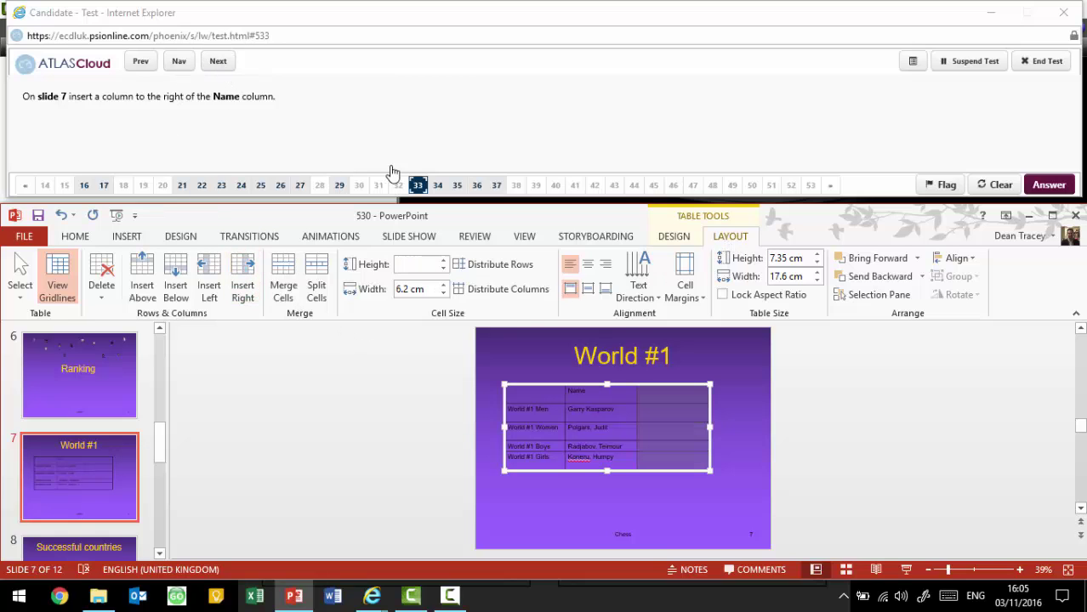
Step: Clear the answer to question 34 and set the first column of slide 7's table to a width of 5 cm
click(438, 189)
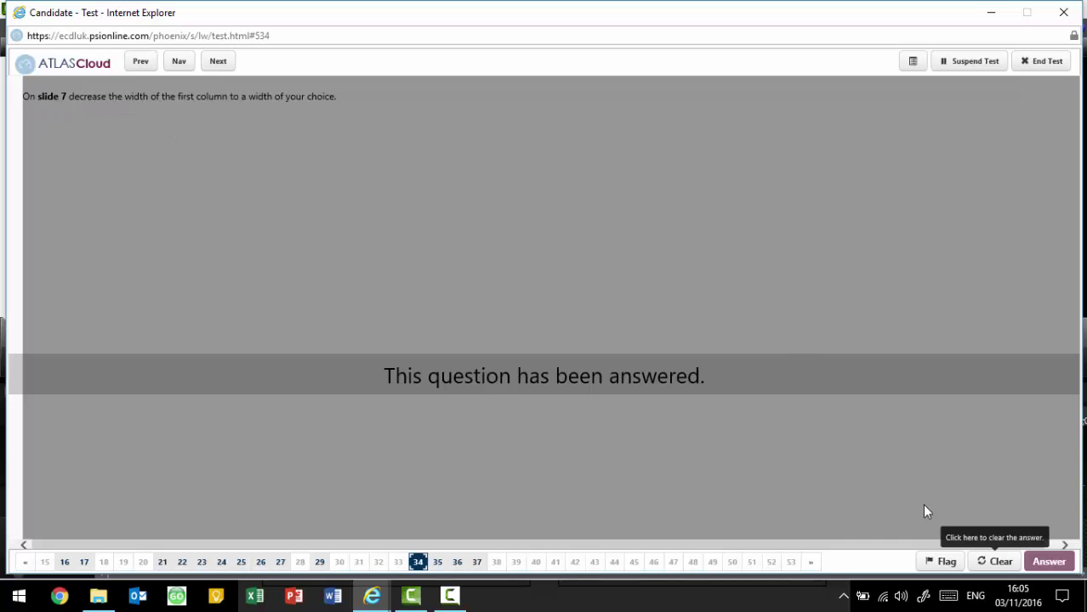
click(995, 562)
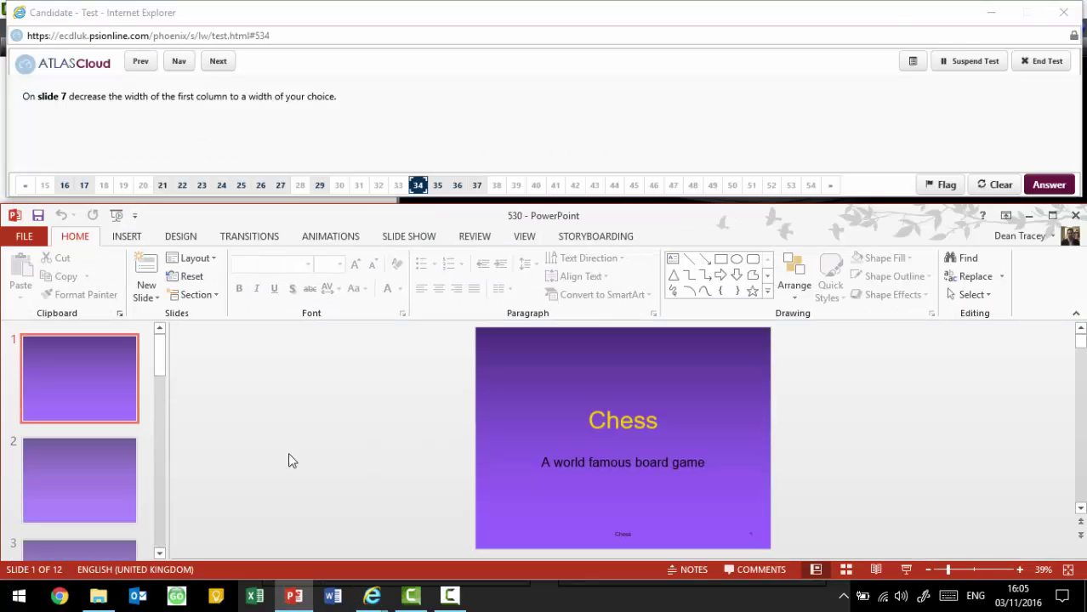
scroll(84, 462, down, 10)
click(83, 454)
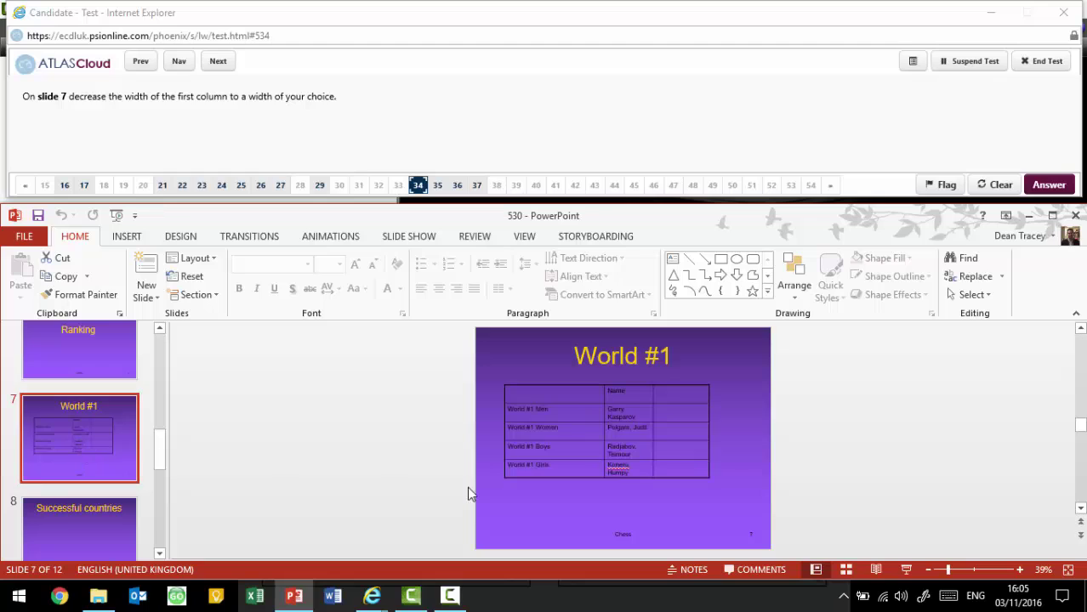
click(563, 396)
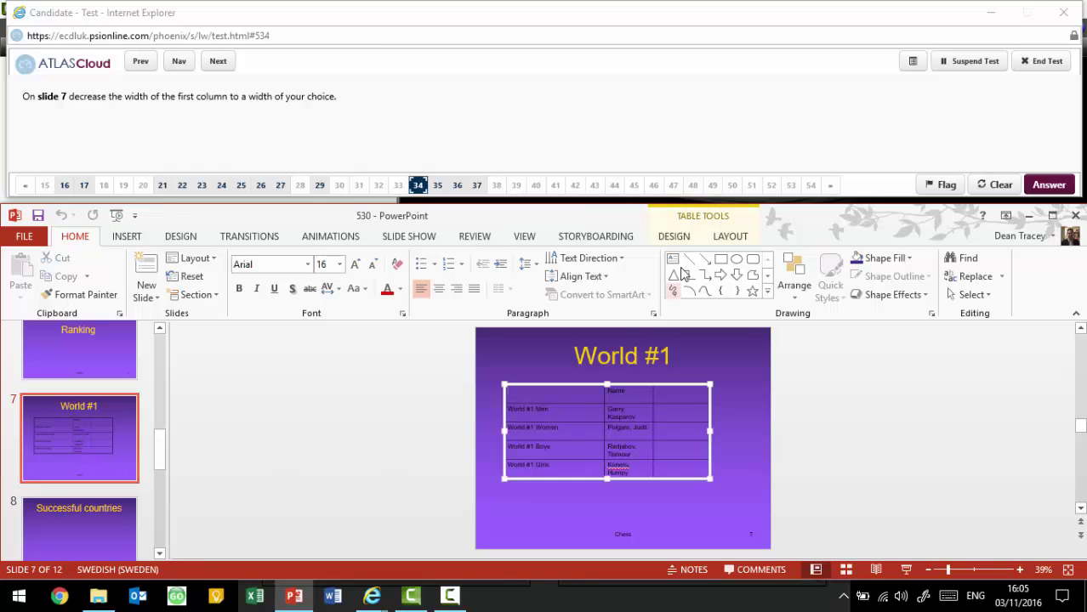
click(732, 239)
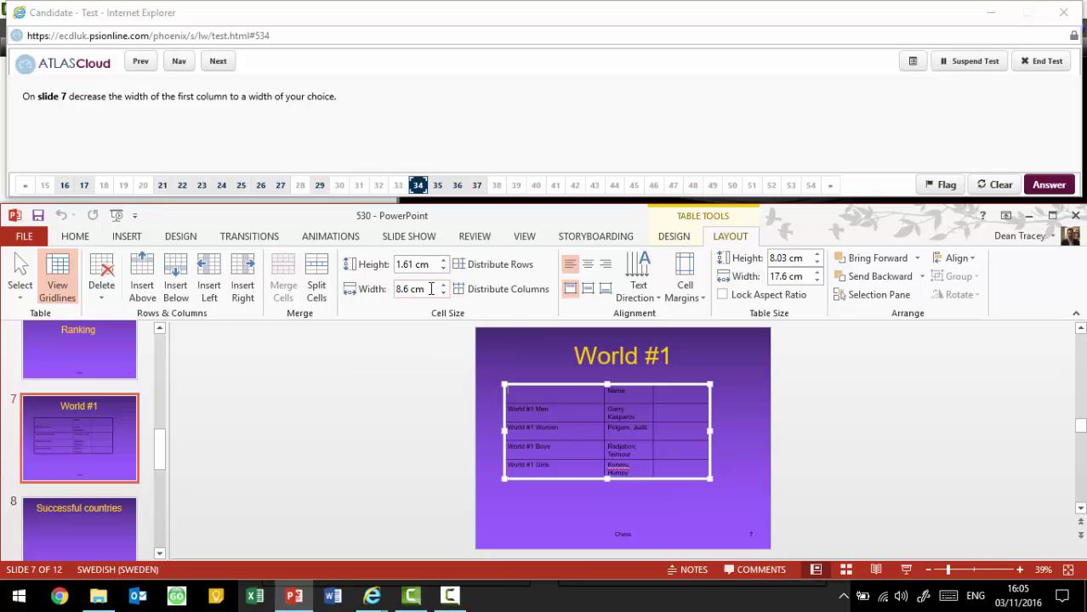
drag(397, 289, 442, 296)
text(5)
key(Return)
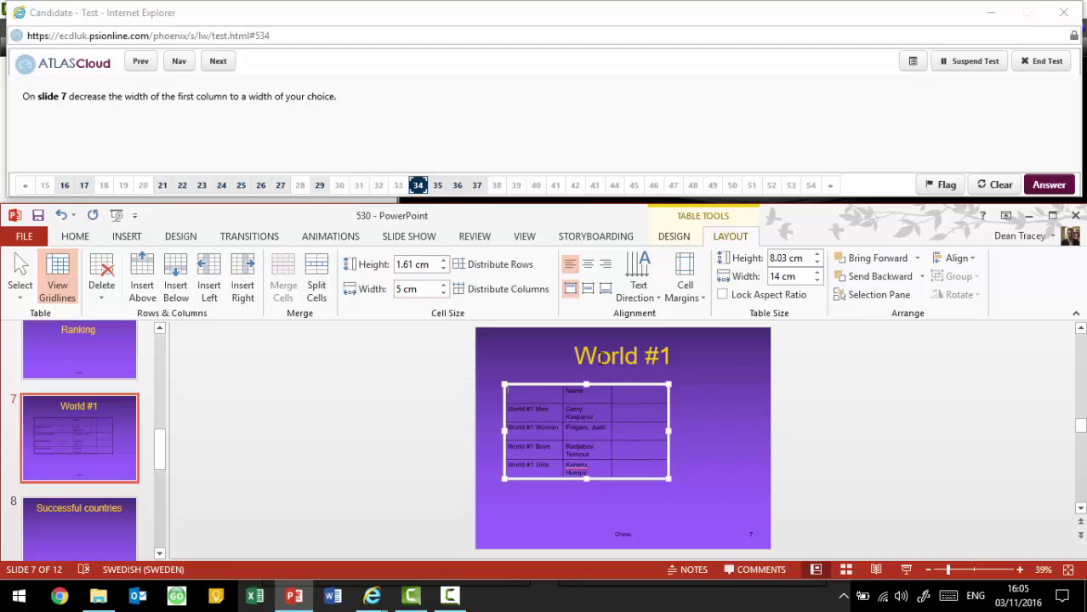
click(707, 453)
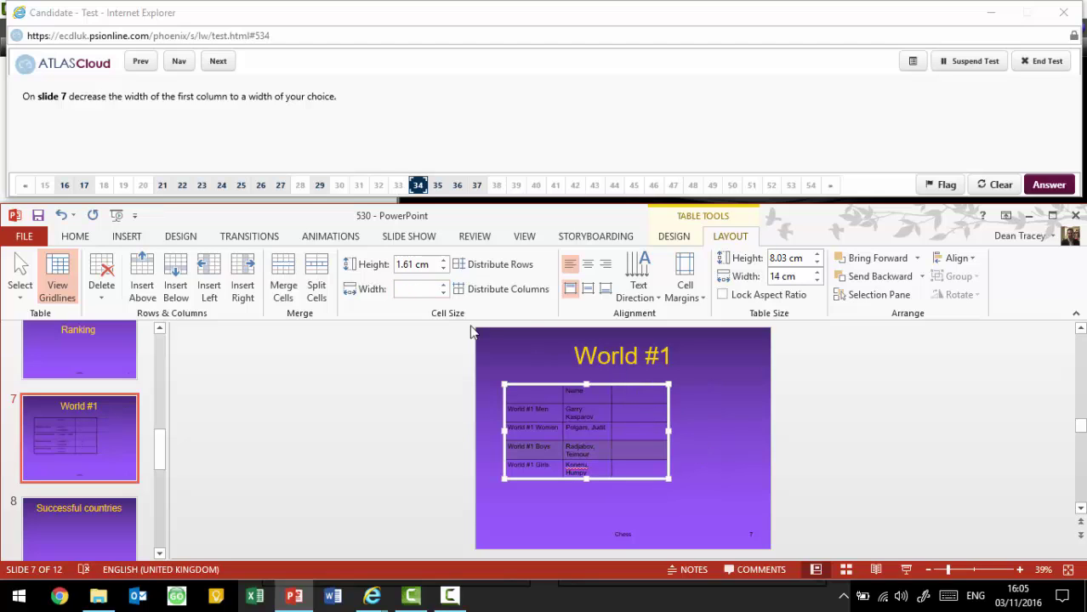
Step: Clear the answer to question 35 and insert a Clustered Column chart on slide 8
click(437, 185)
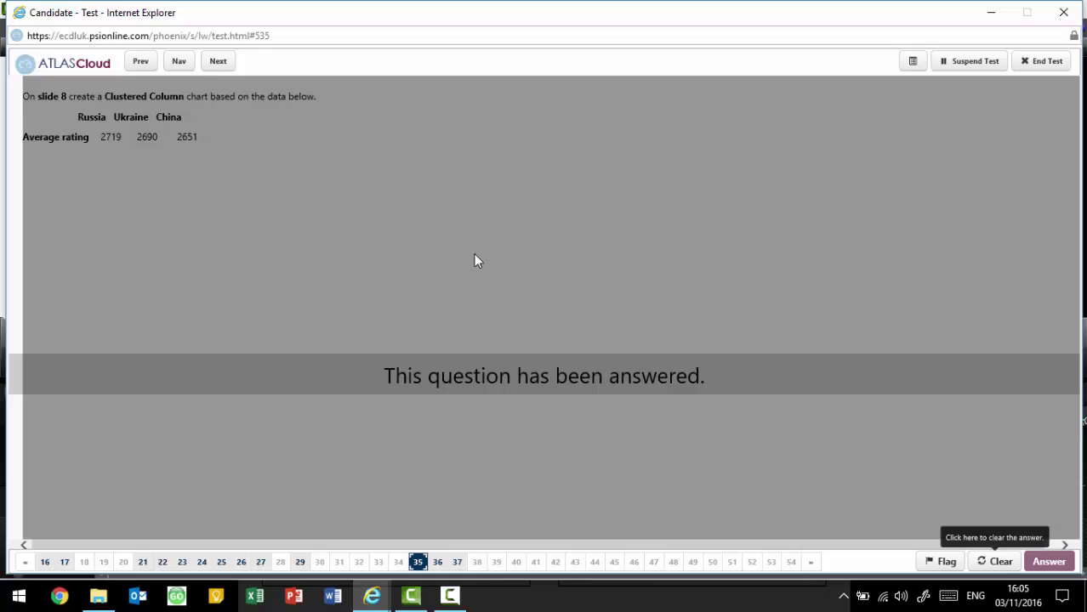
click(995, 561)
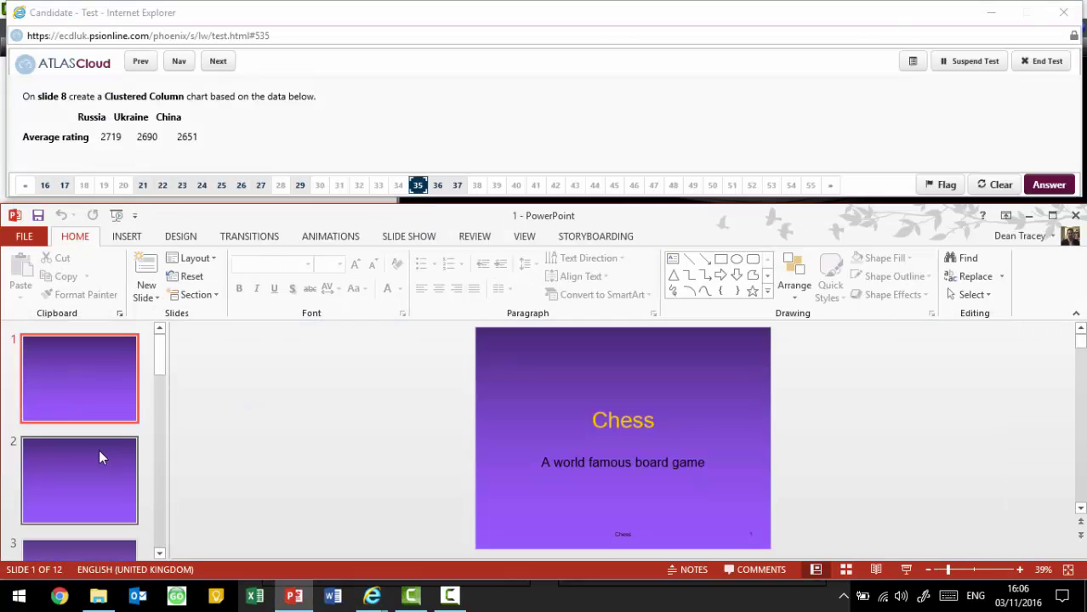
scroll(98, 458, down, 6)
click(98, 459)
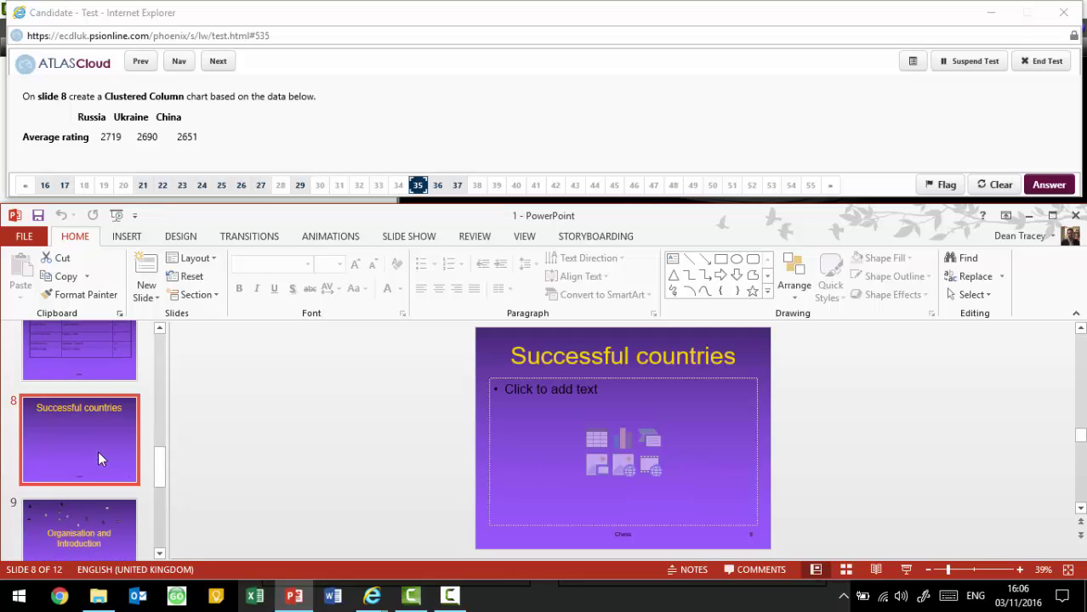
click(128, 237)
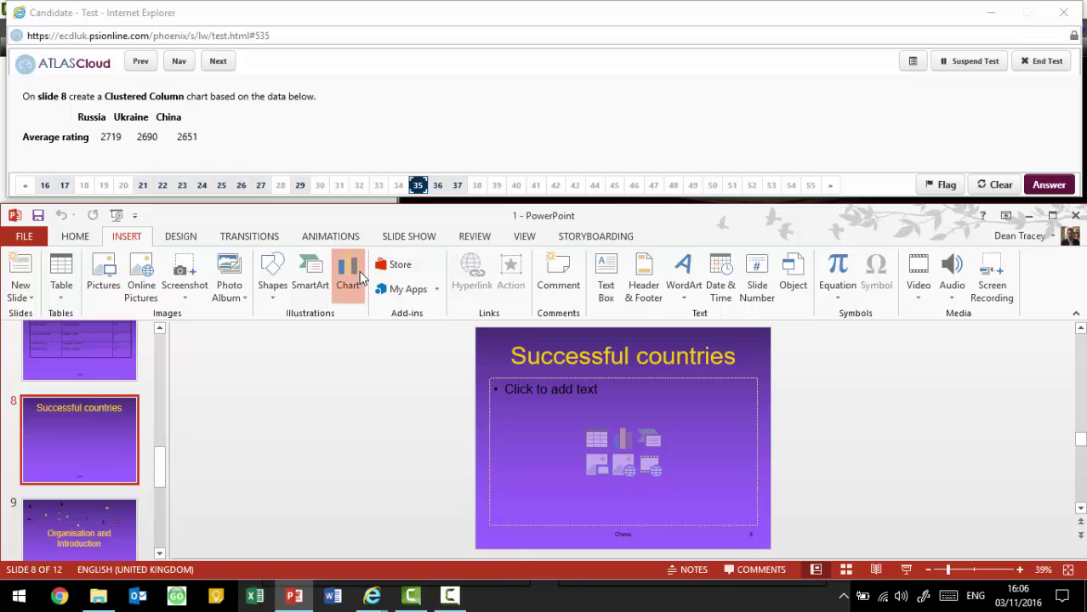
click(349, 274)
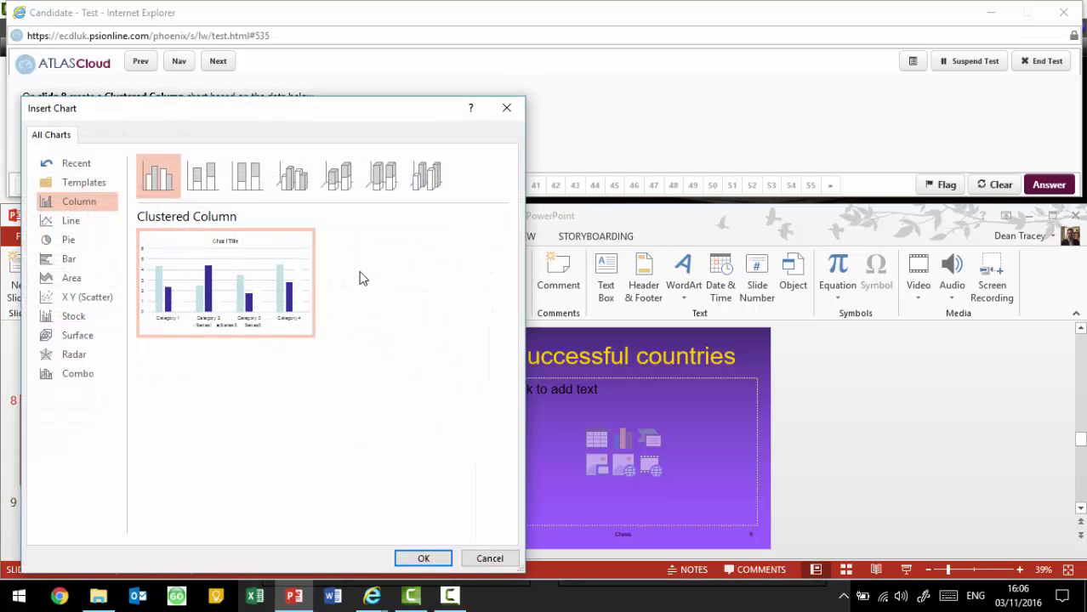
click(445, 559)
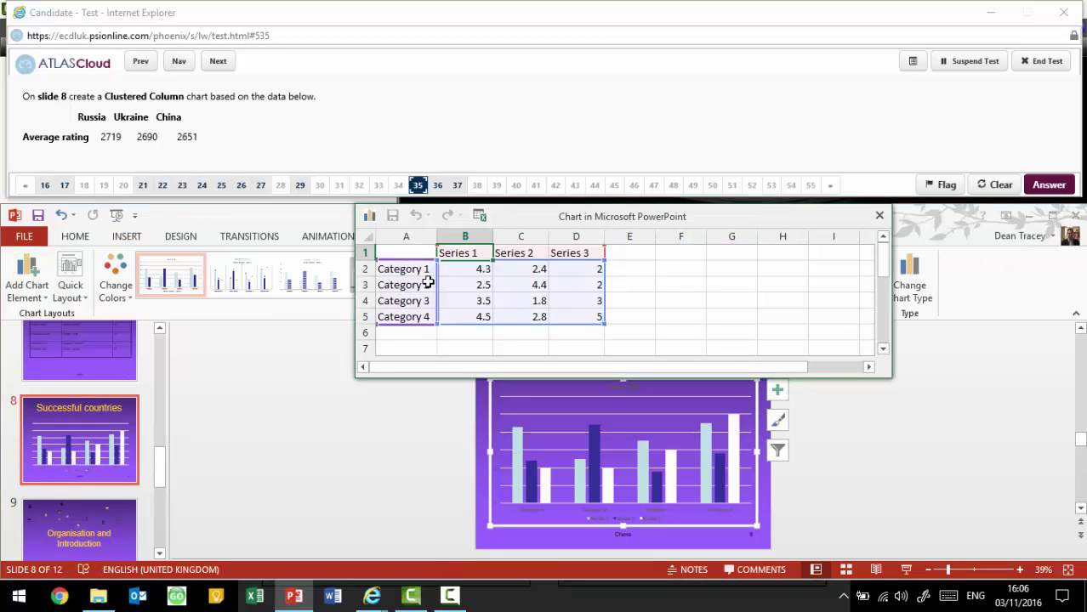
Step: Replace the three series headings in the chart's data sheet with Russia, Ukraine and China
click(466, 252)
text(R)
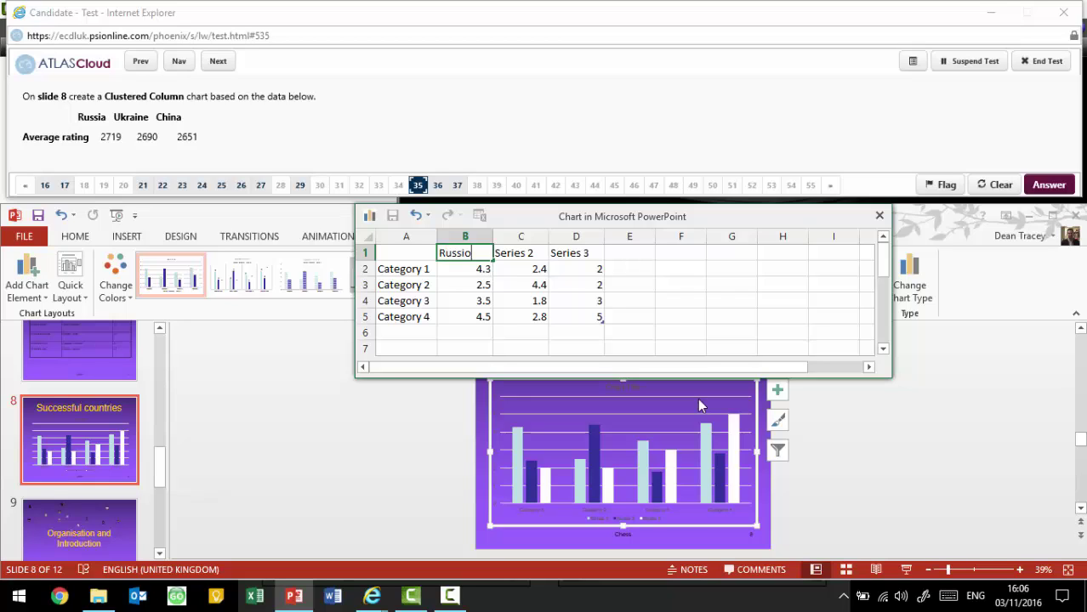
text(ussia)
key(Tab)
text(U)
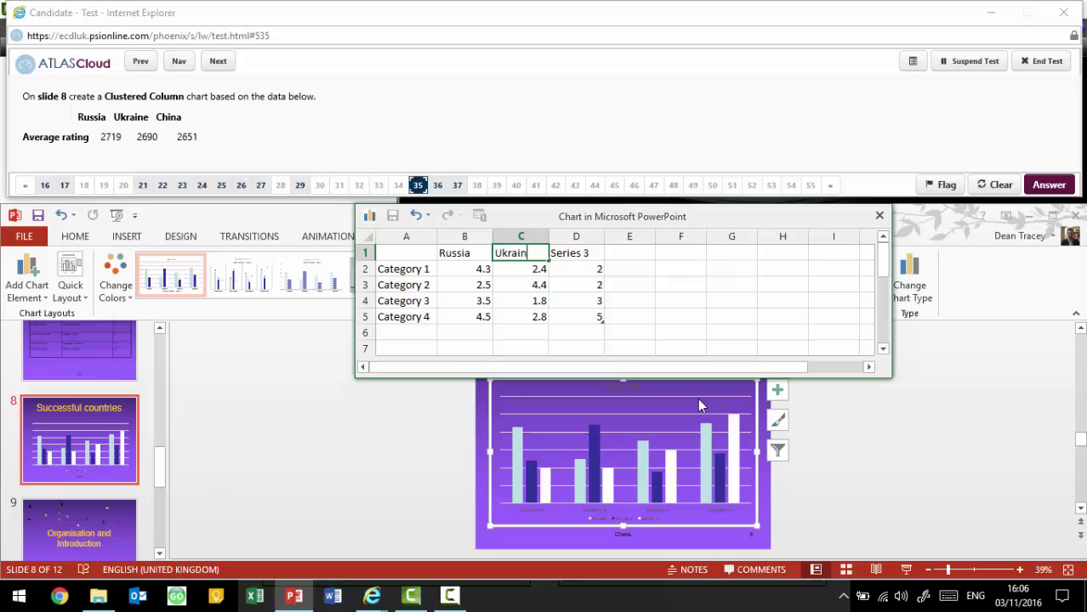
text(kraine)
key(Tab)
text(C)
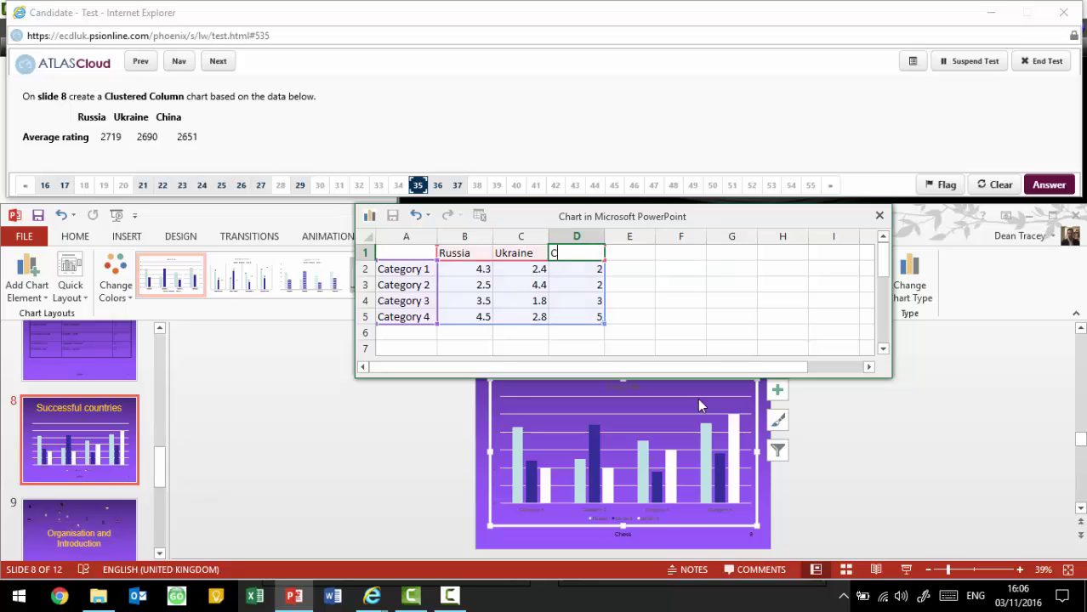
text(hina)
key(Return)
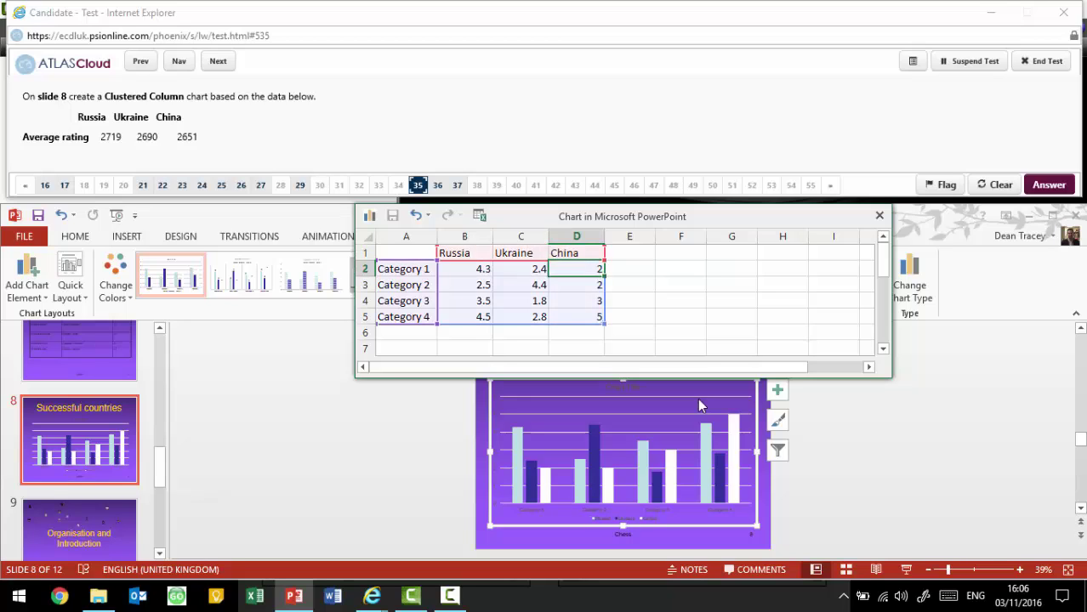
Step: Label the first data row "Average rating" and widen column A to fit the text
text(Average rating)
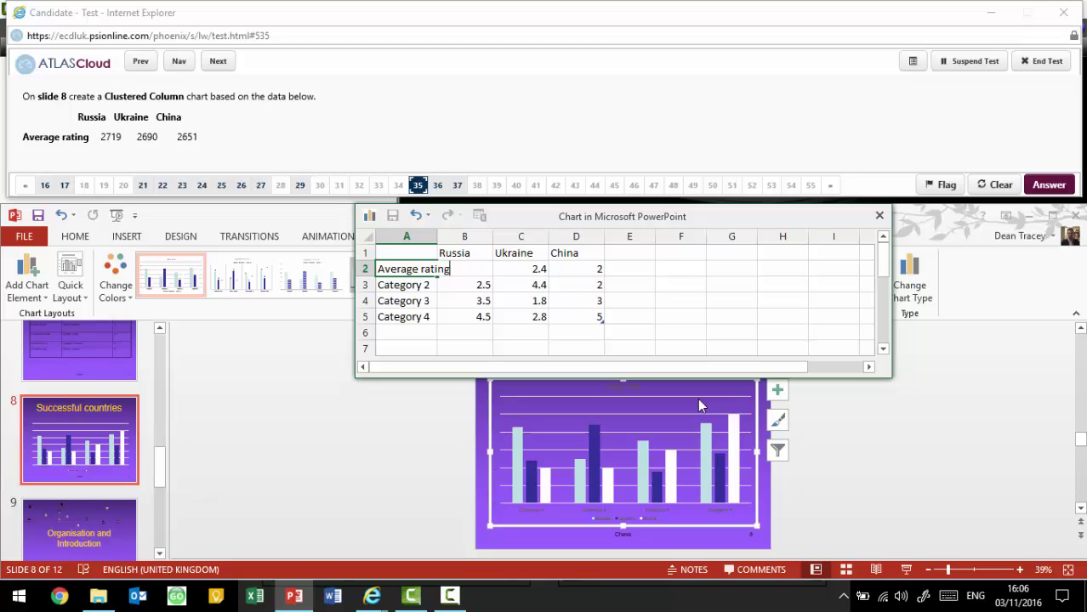
key(Tab)
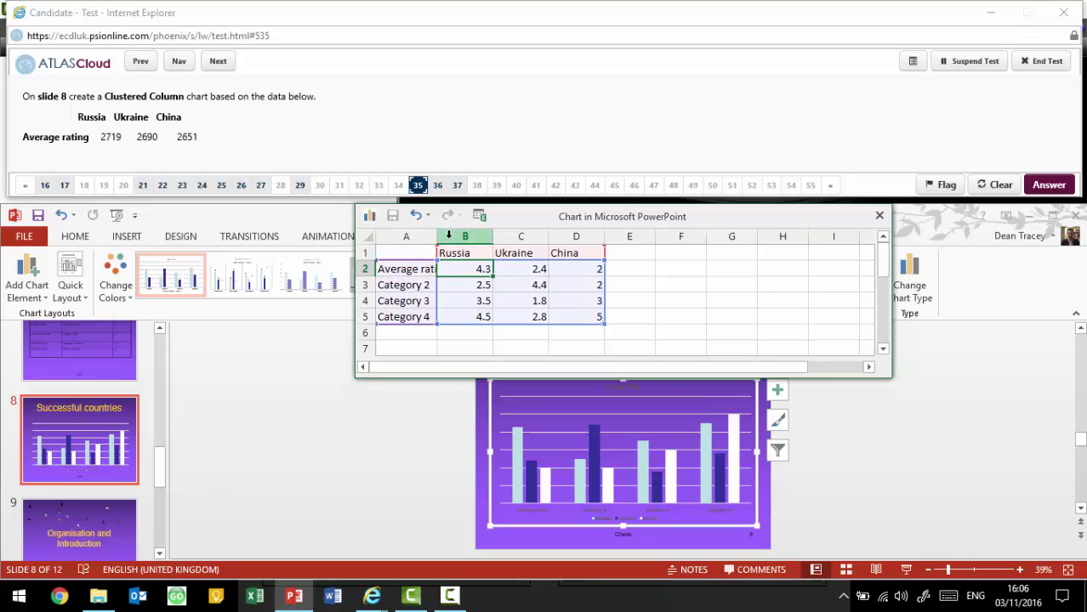
drag(437, 236, 466, 235)
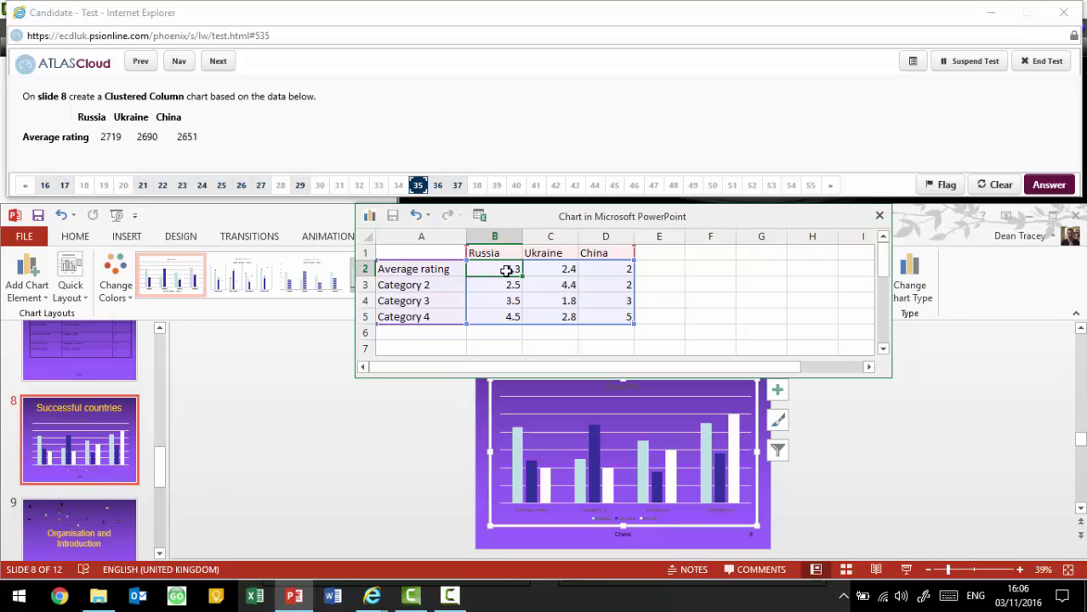
Step: Enter 2719, 2690 and 2651 in the Average rating row, limit the chart data range to that row and close the data sheet
text(2719)
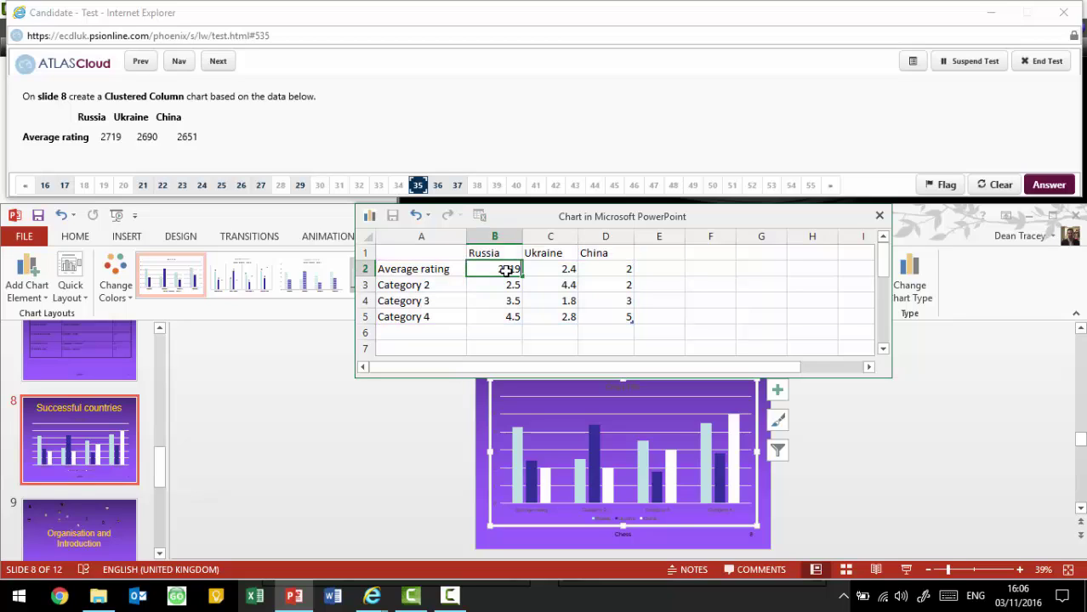
key(Tab)
text(2)
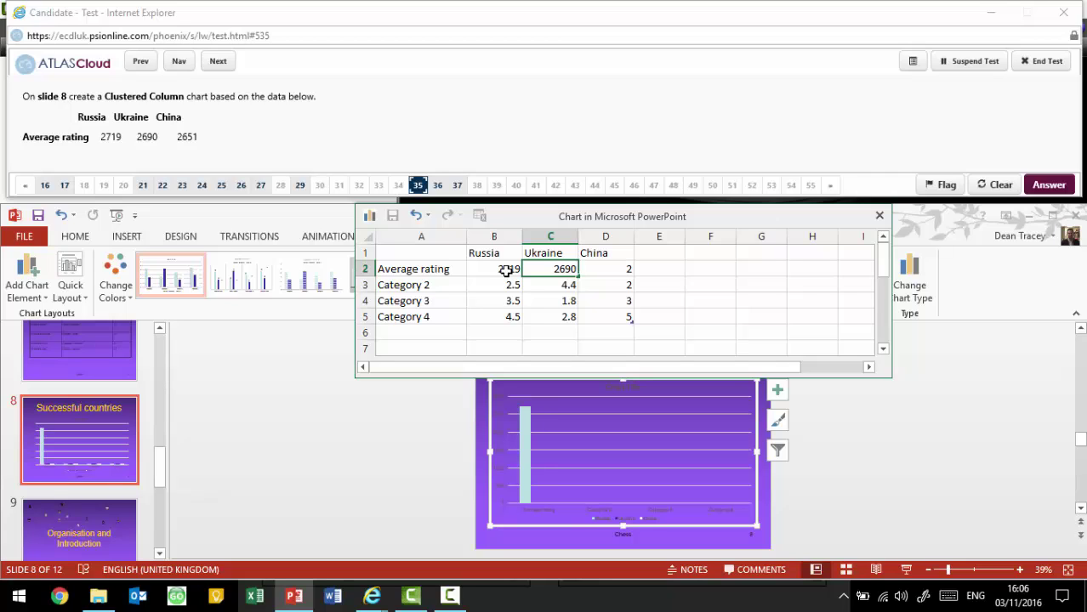
text(690)
key(Tab)
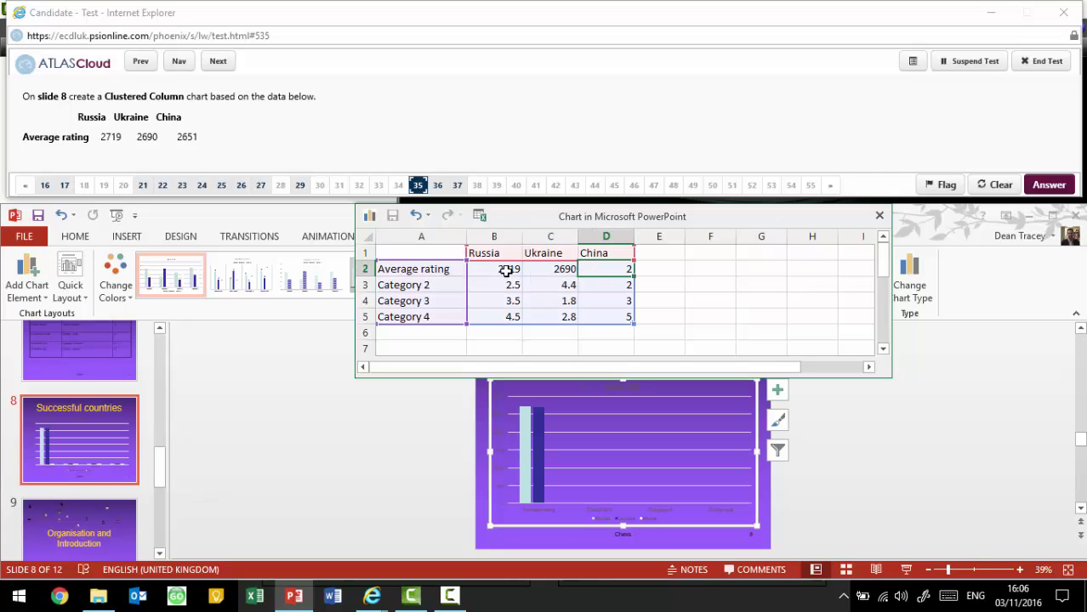
text(2651)
key(Return)
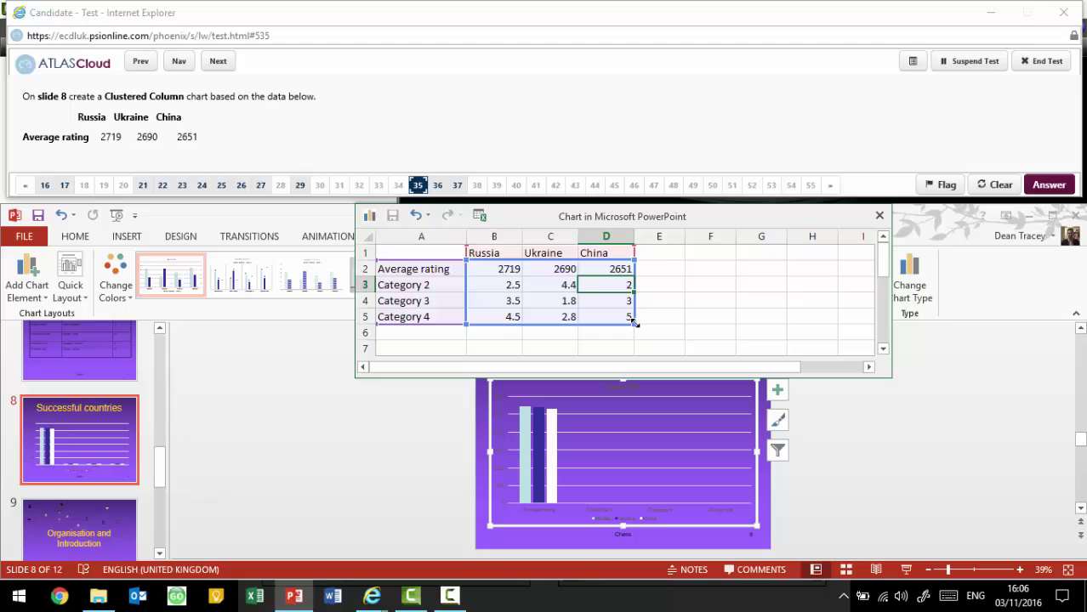
drag(634, 323, 634, 274)
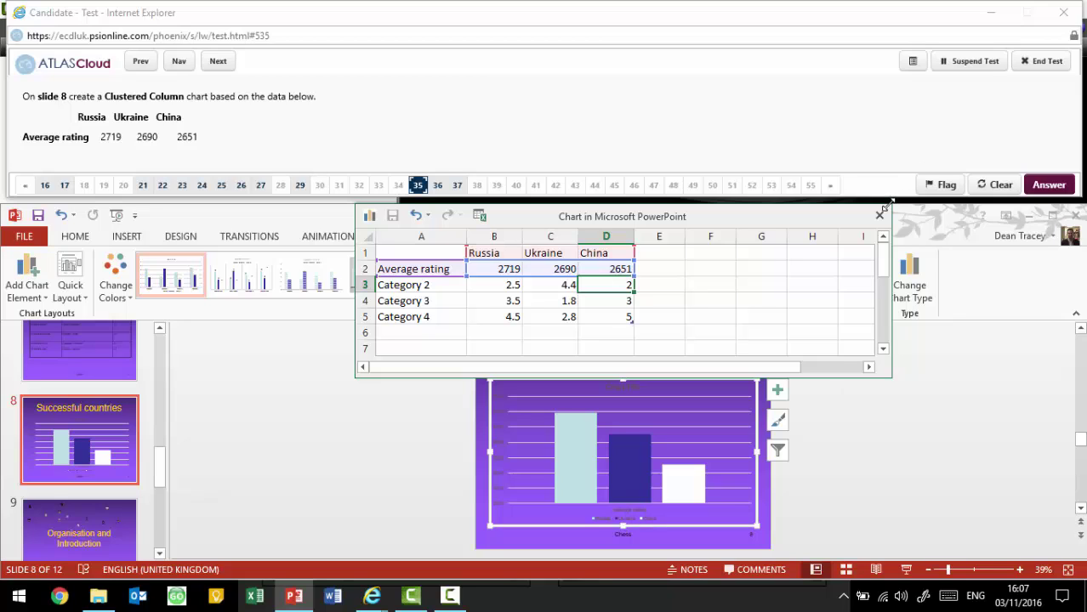
click(879, 214)
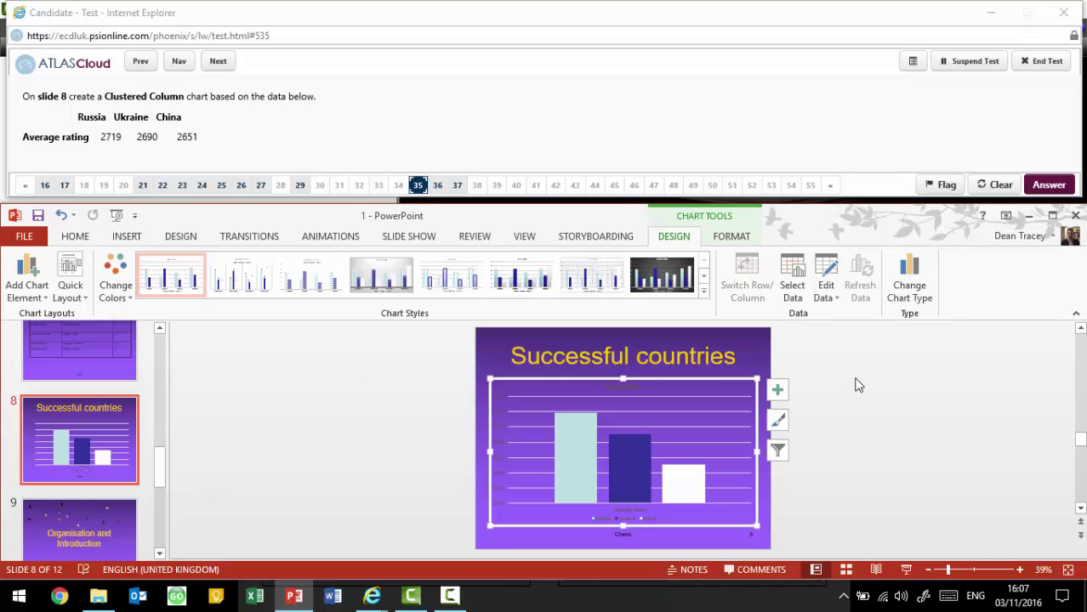
Step: Clear the answer to question 36 and change the type of slide 8's chart to Bar
click(440, 189)
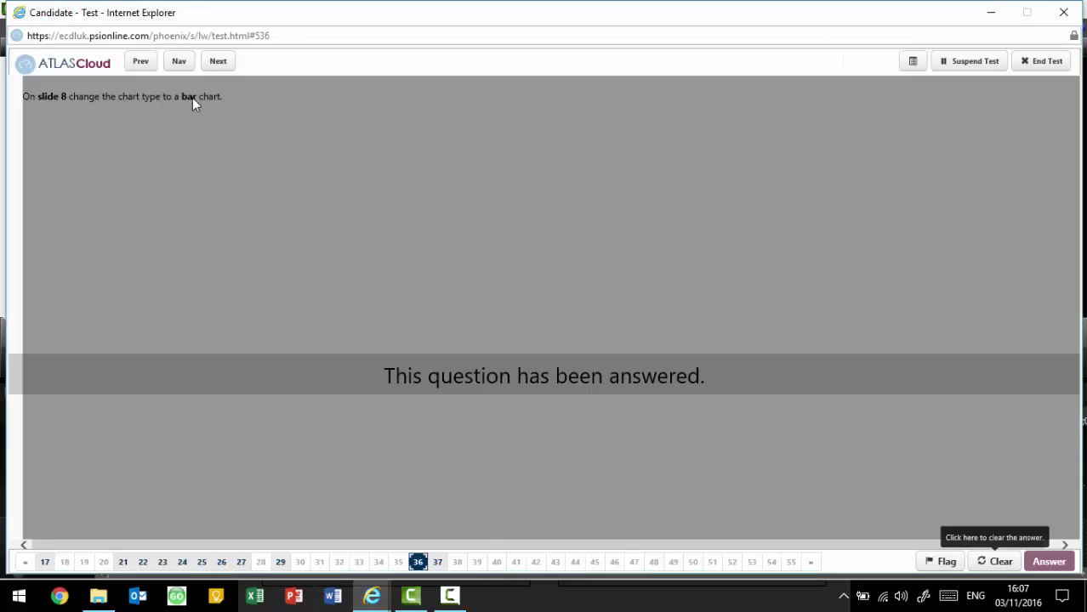
click(996, 563)
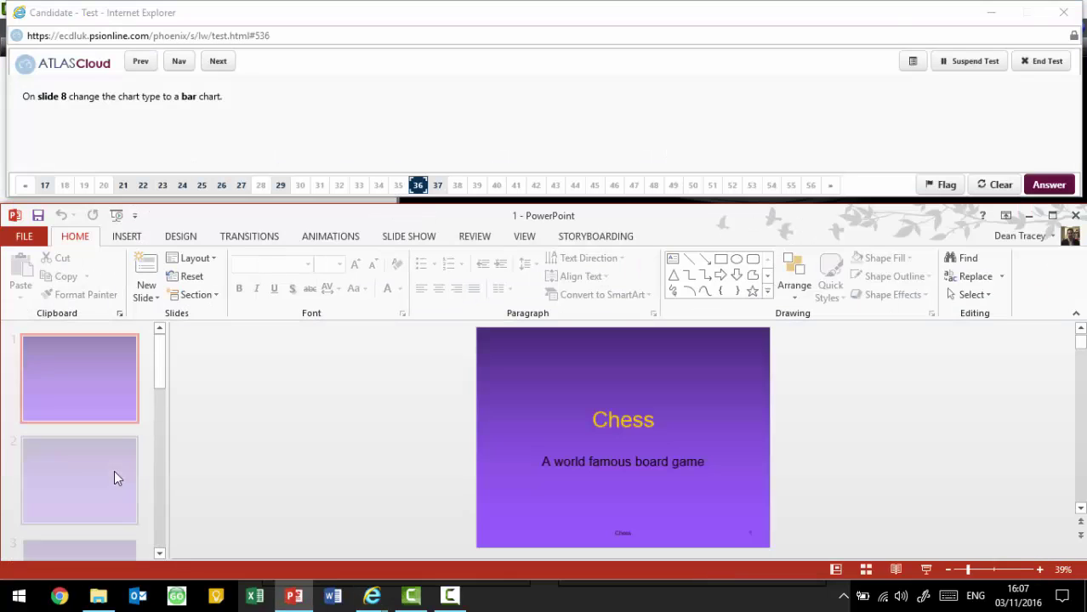
scroll(114, 470, down, 10)
click(109, 415)
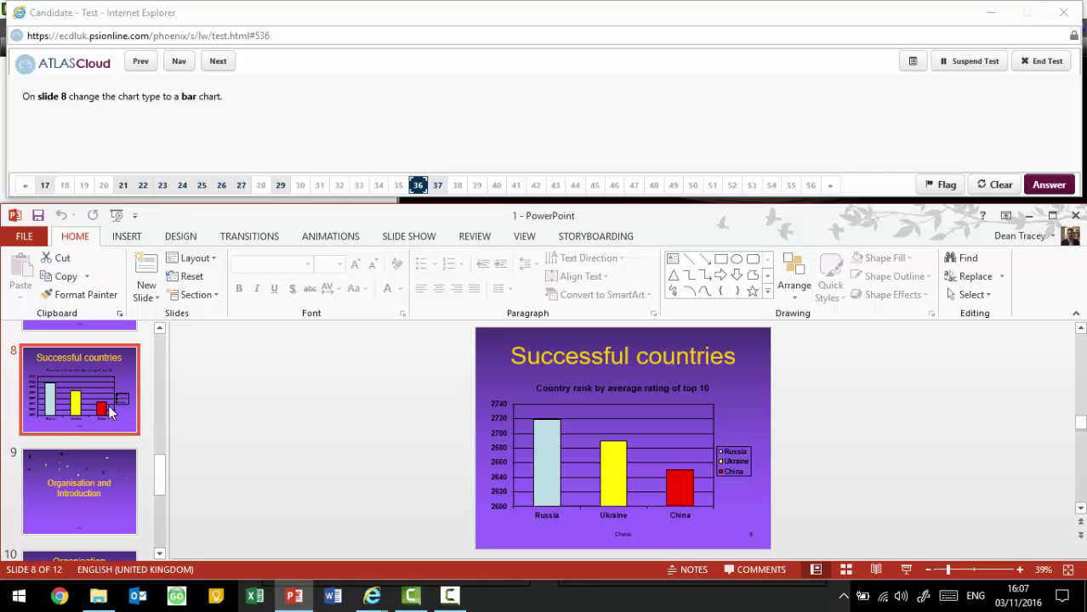
click(622, 406)
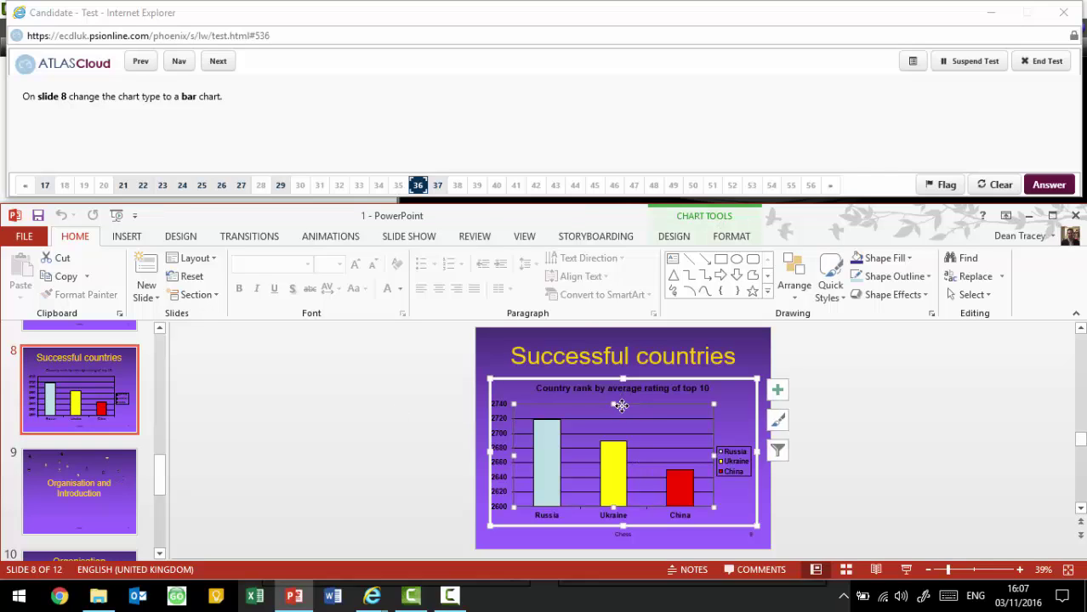
click(684, 238)
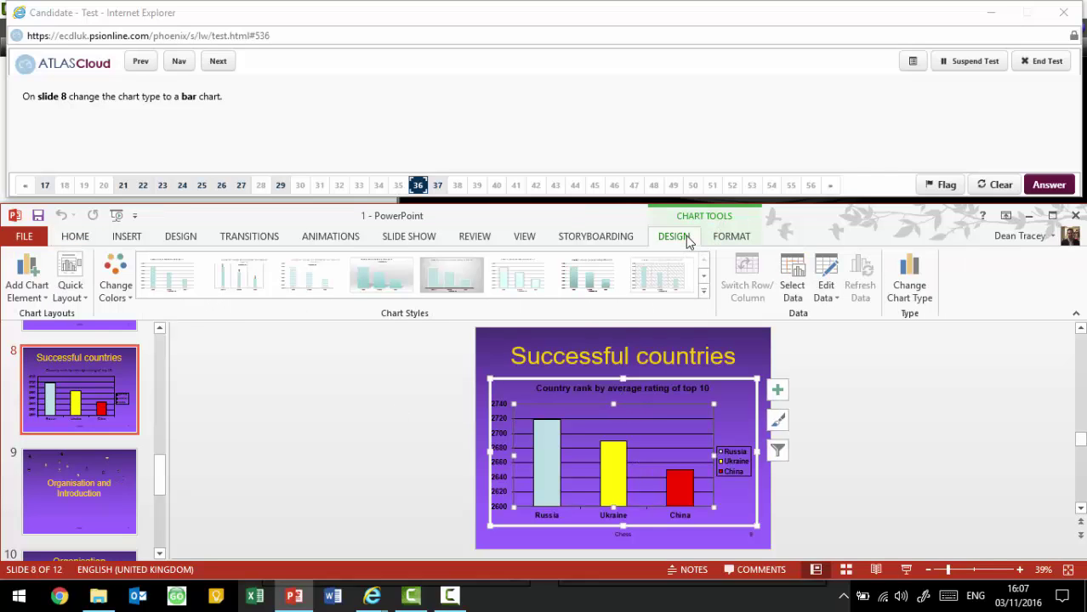
click(741, 242)
click(685, 242)
click(912, 300)
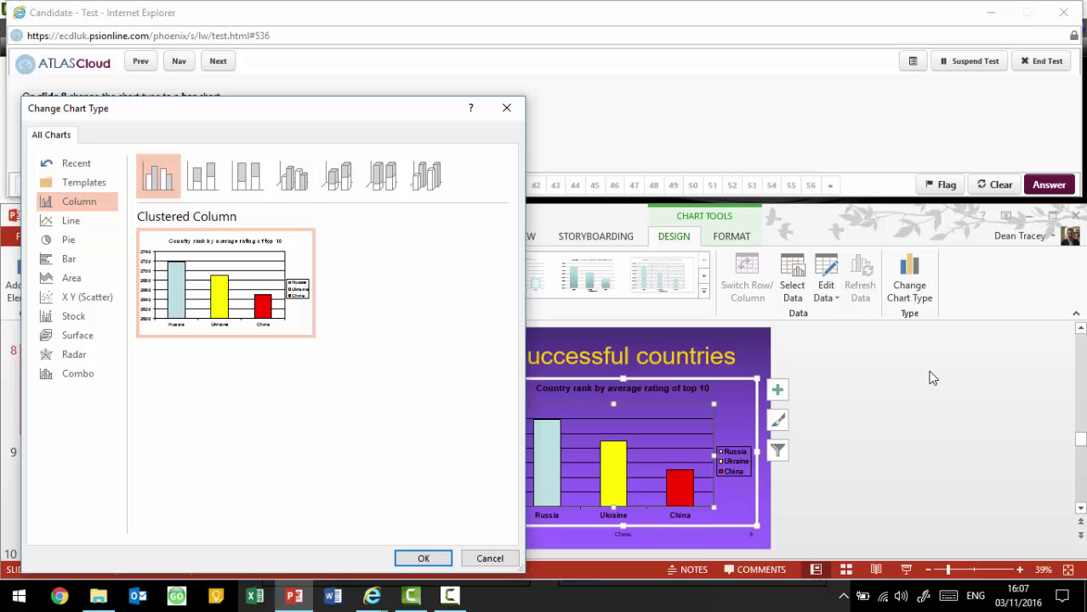
click(69, 259)
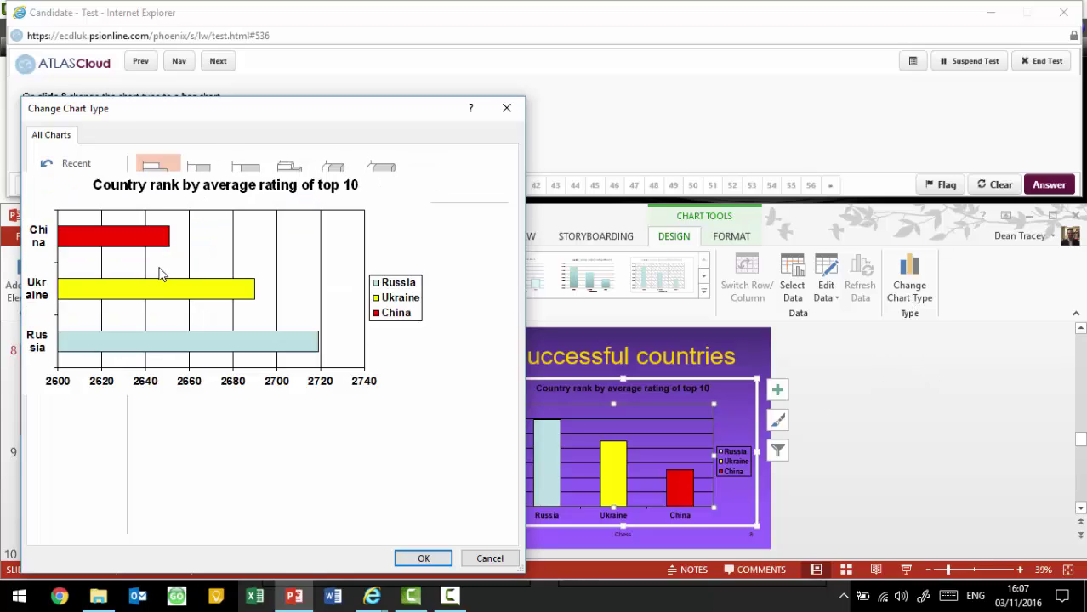